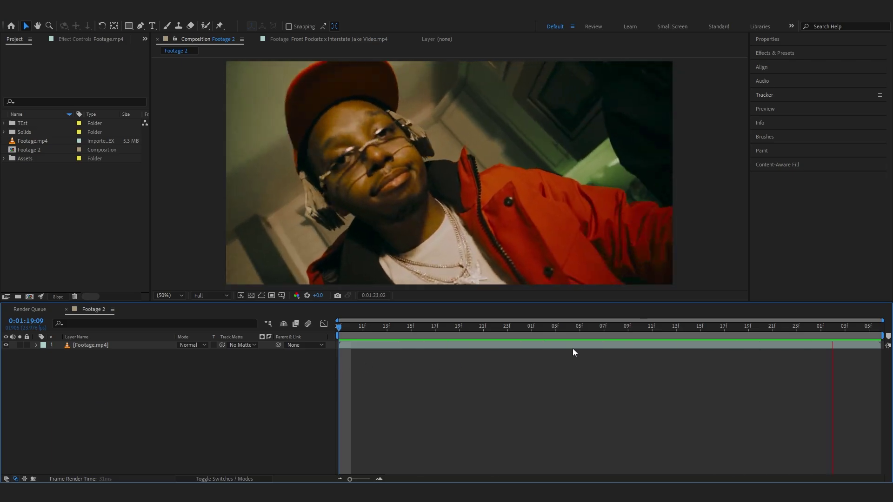
Run Track Camera on the Footage.mp4 layer and expand the 3D Camera Tracker's Advanced settings
key("space")
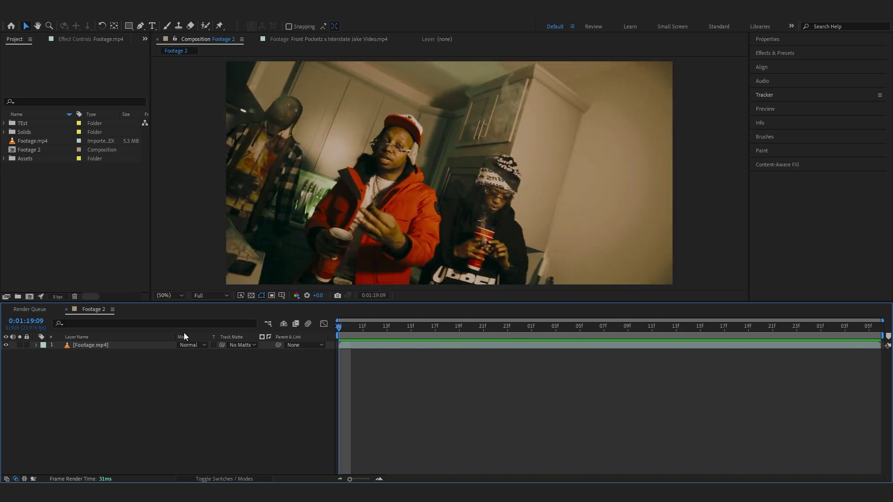
left_click(82, 347)
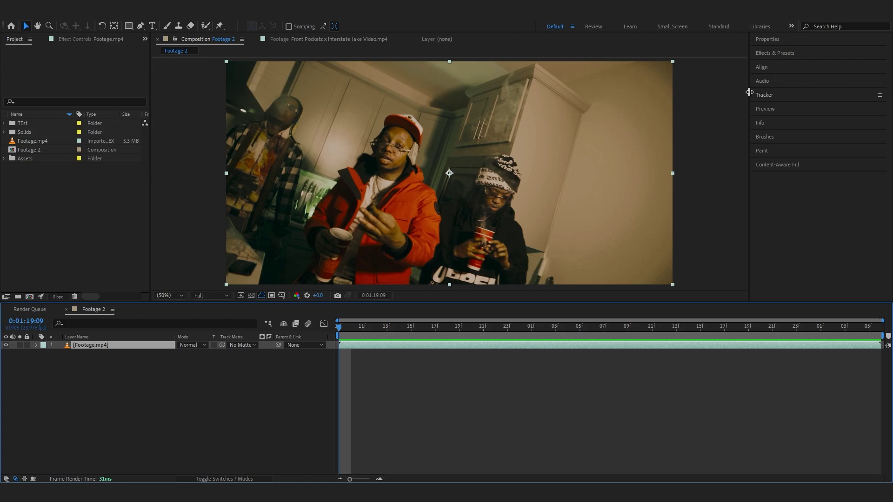
left_click(765, 95)
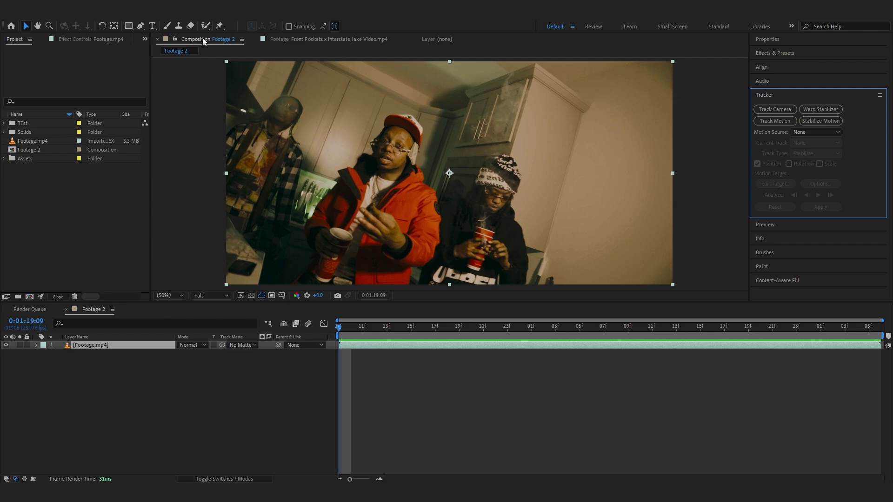
left_click(175, 15)
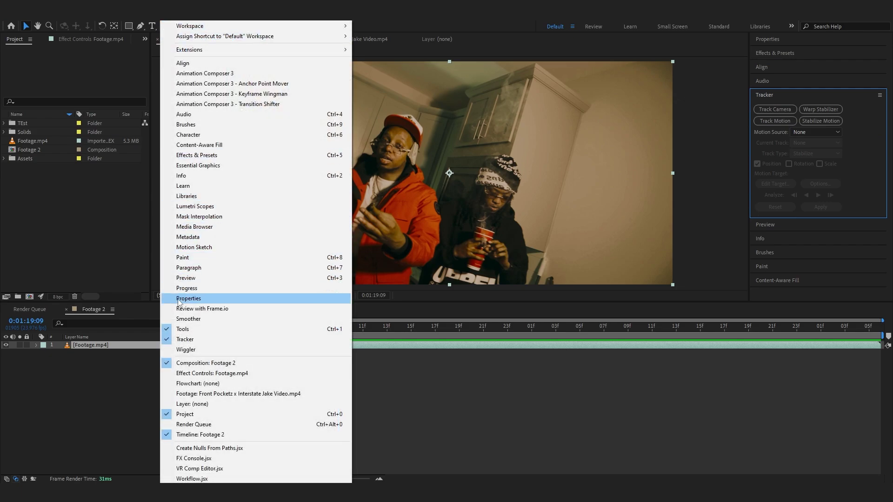
left_click(205, 343)
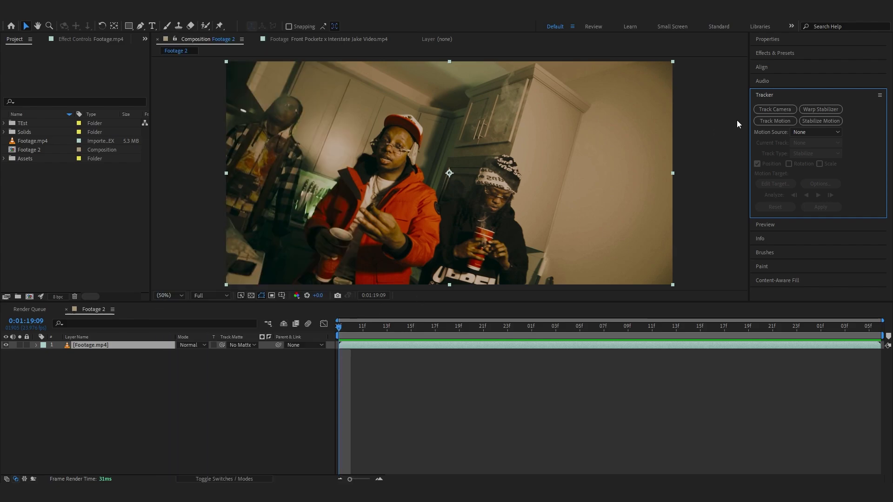
left_click(763, 110)
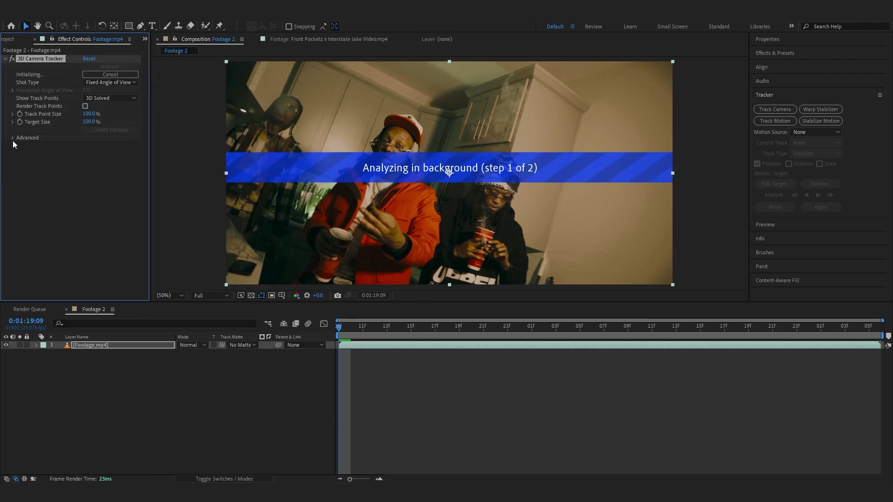
left_click(12, 138)
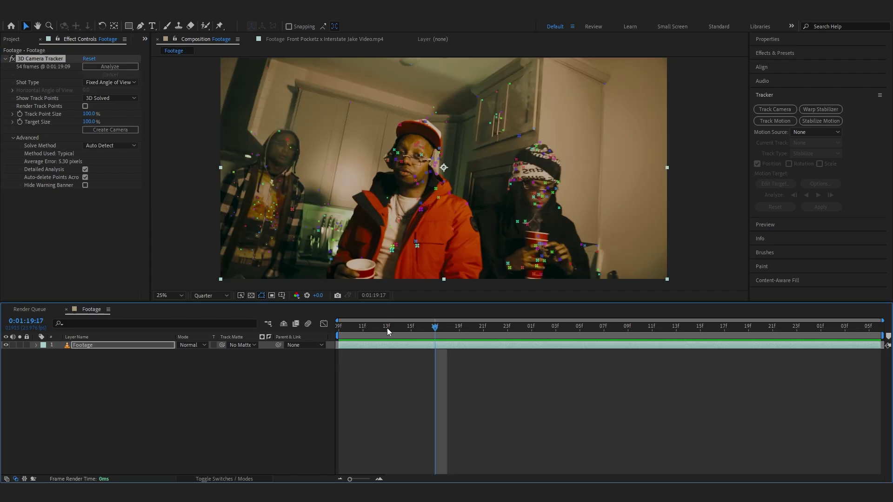
Create a solid and camera at 0:01:19:21 from the track points on the background wall above the man in plaid
left_click_drag(387, 328, 125, 408)
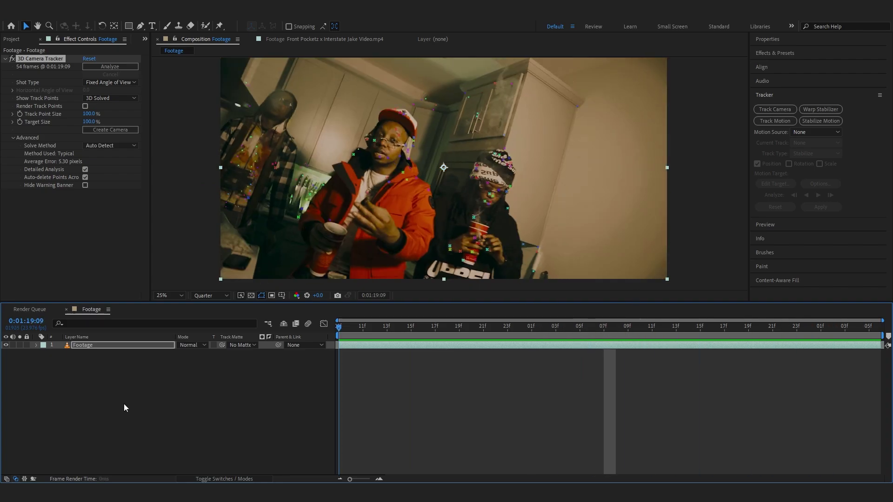
key("space")
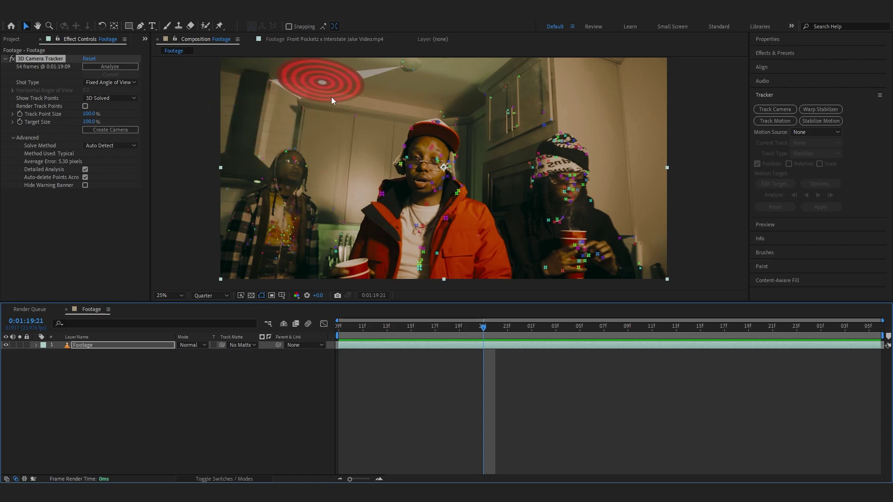
right_click(308, 105)
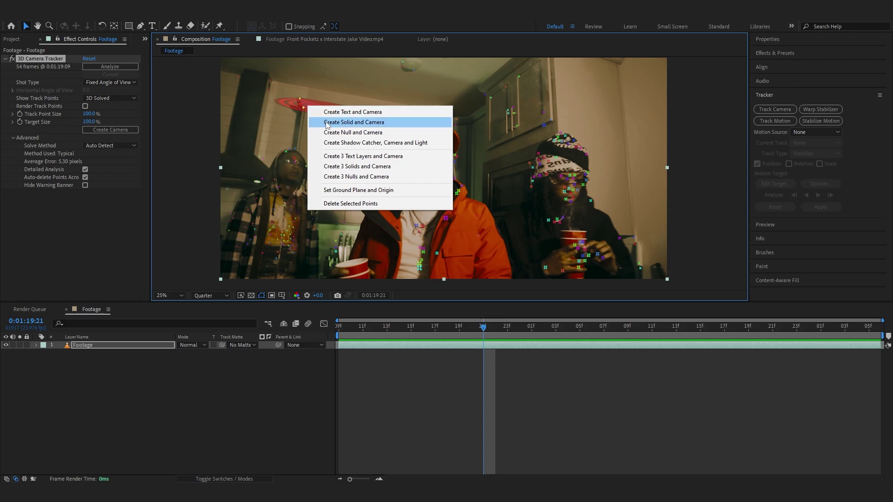
left_click(327, 123)
Play and scrub the shot to check how the track solid follows the footage, with its rotation properties shown
key("space")
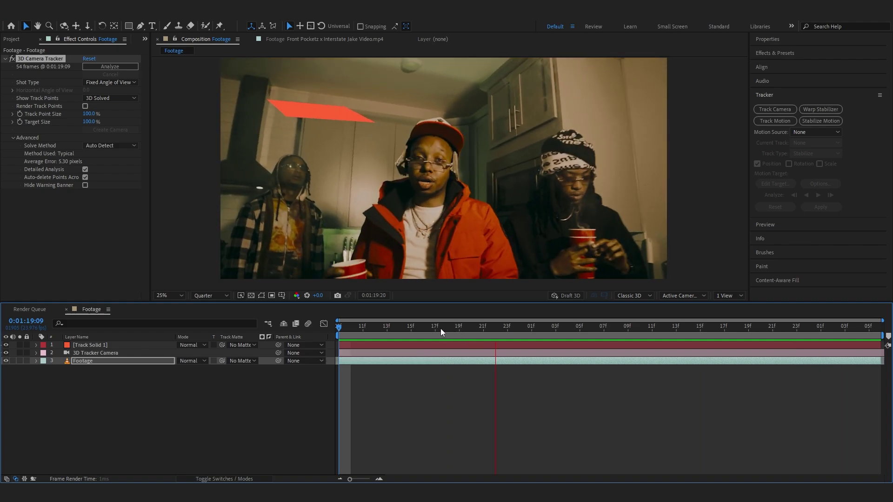
key("space")
key("space")
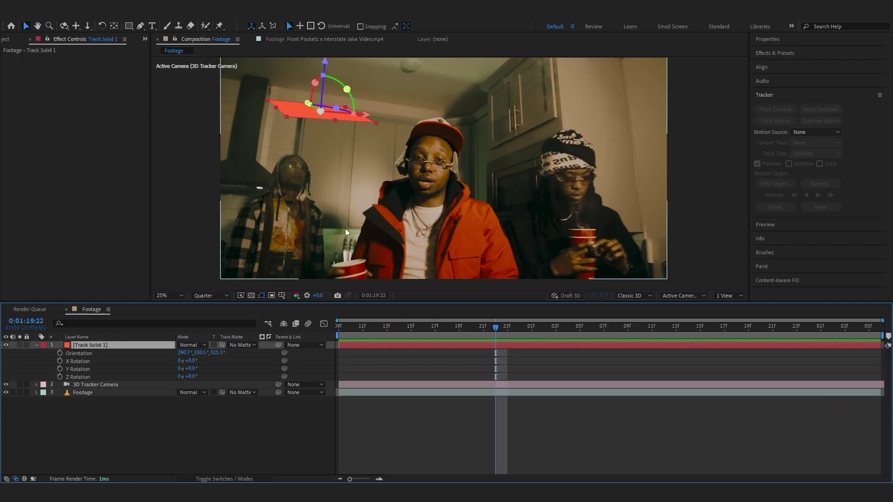
mouse_move(521, 139)
left_mouse_down()
mouse_move(536, 157)
mouse_move(512, 146)
mouse_move(519, 143)
left_mouse_up()
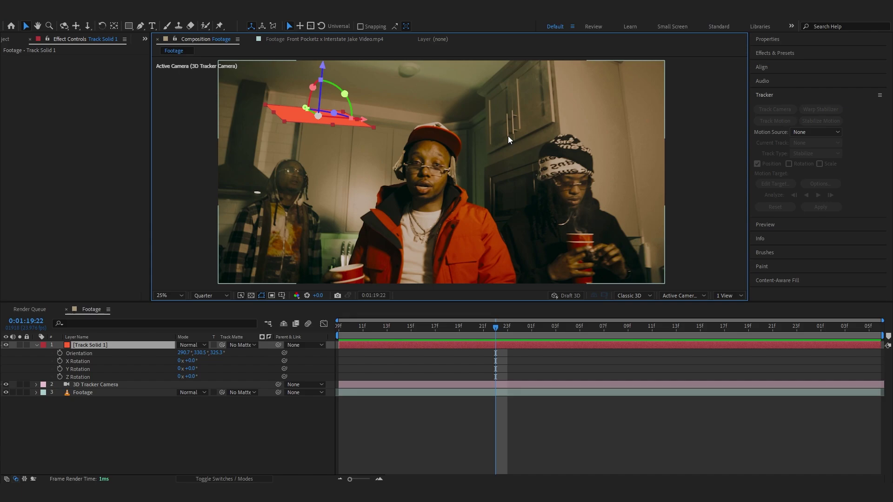
key("space")
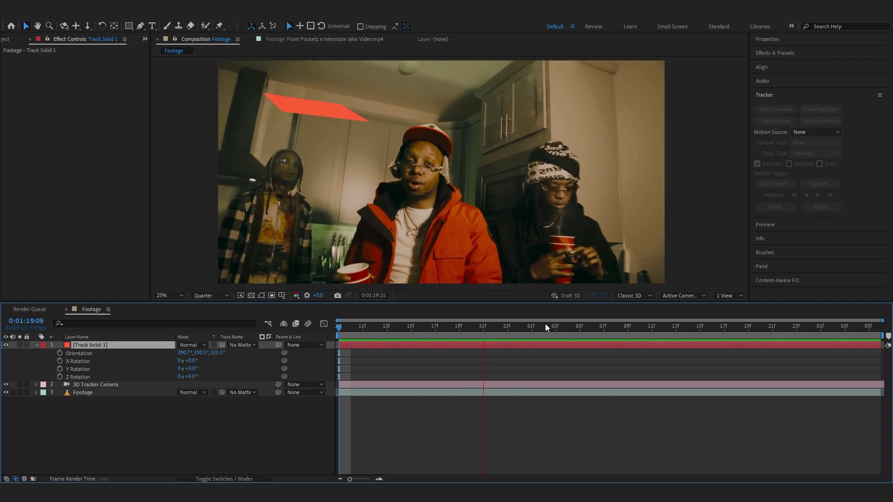
left_click(725, 328)
left_click_drag(726, 329, 447, 328)
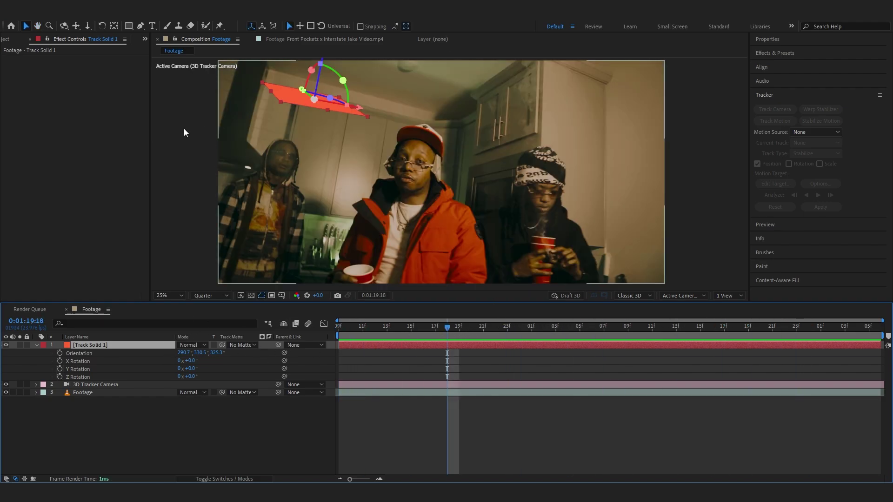
Hide the Track Solid 1 layer and expand the Assets folder in the project
key("ctrl+0")
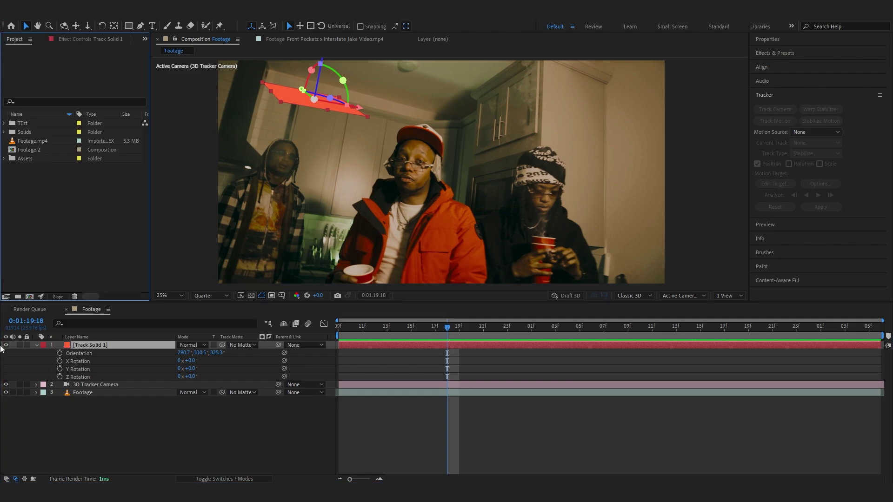
left_click(6, 345)
left_click(4, 159)
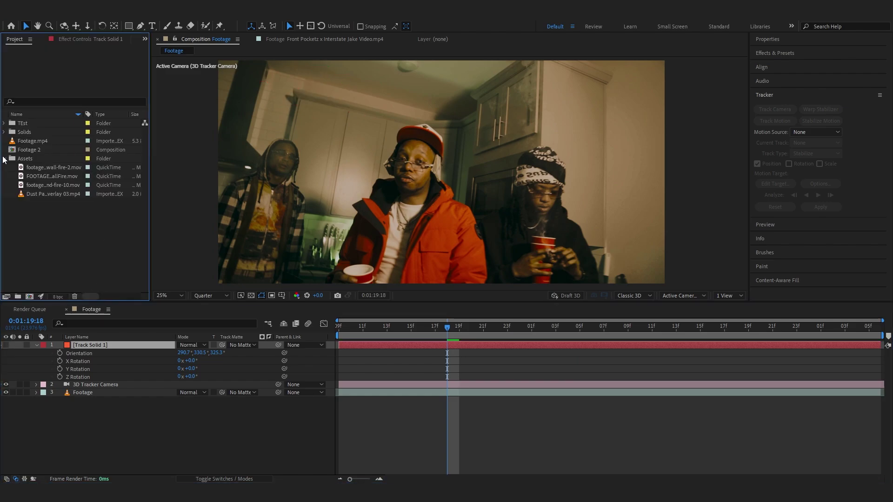
Preview the three fire clips in the Assets folder, including footagecrate-wall-fire-2.mov and footagecrate-ground-fire-10.mov
double_click(41, 166)
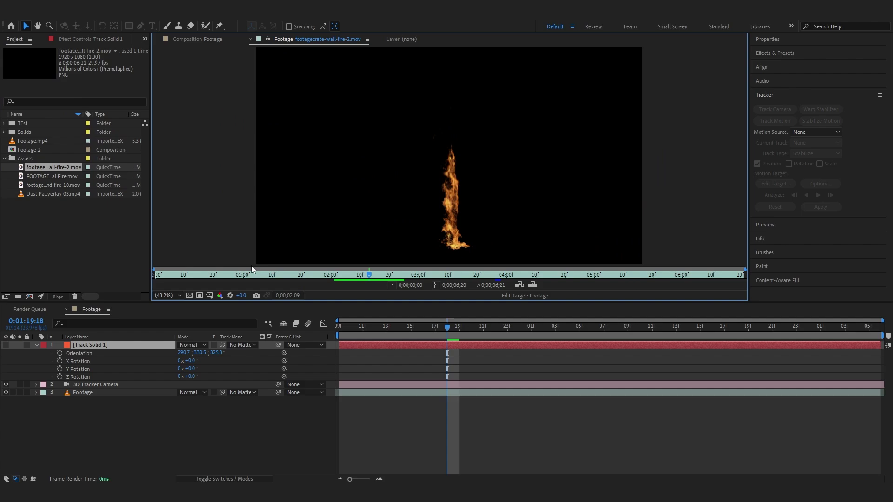
double_click(38, 177)
double_click(41, 185)
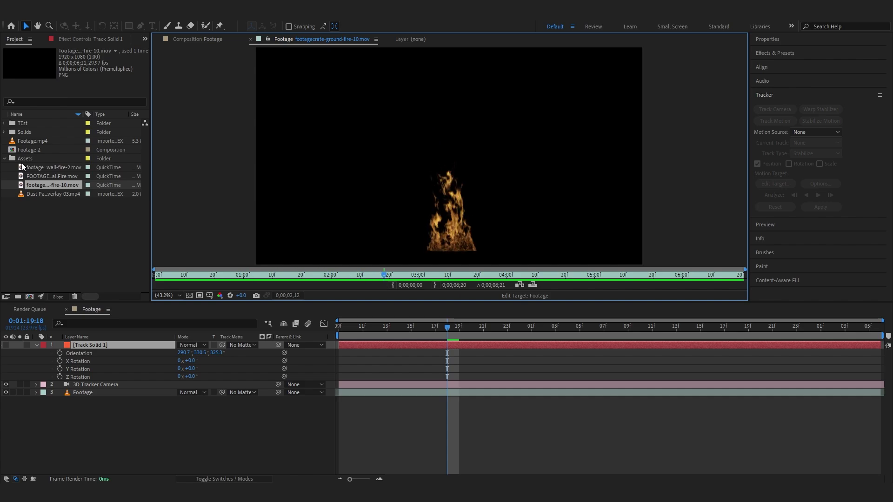
left_click(54, 205)
left_click(57, 187)
left_click(60, 167, "shift")
left_click(78, 202)
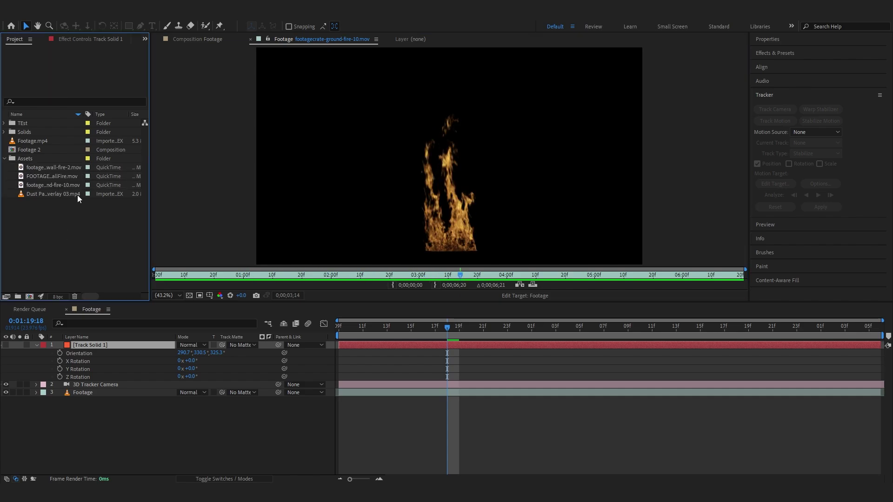
Add footagecrate-ground-fire-10.mov to the Footage composition below Track Solid 1 and check it across the shot
left_click(205, 40)
left_click_drag(56, 185, 130, 378)
left_click_drag(459, 328, 749, 366)
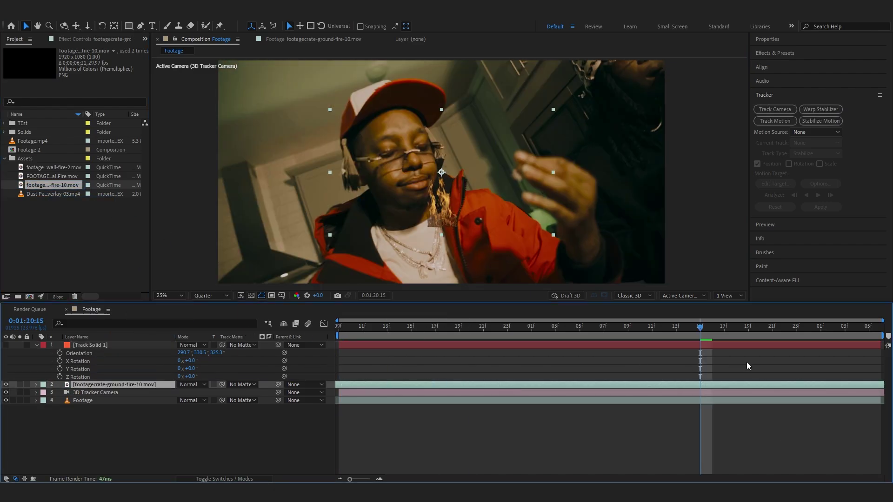
key("space")
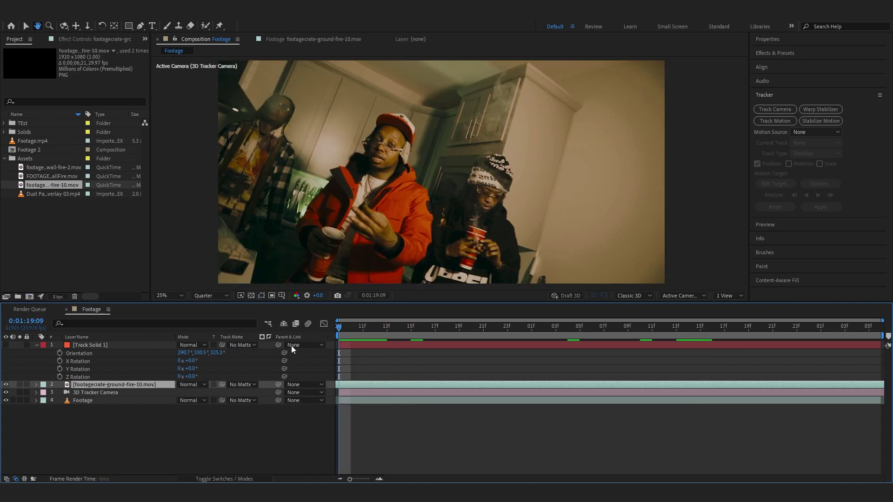
Scale the ground fire layer up to 398% and set the preview resolution to Half
key("s")
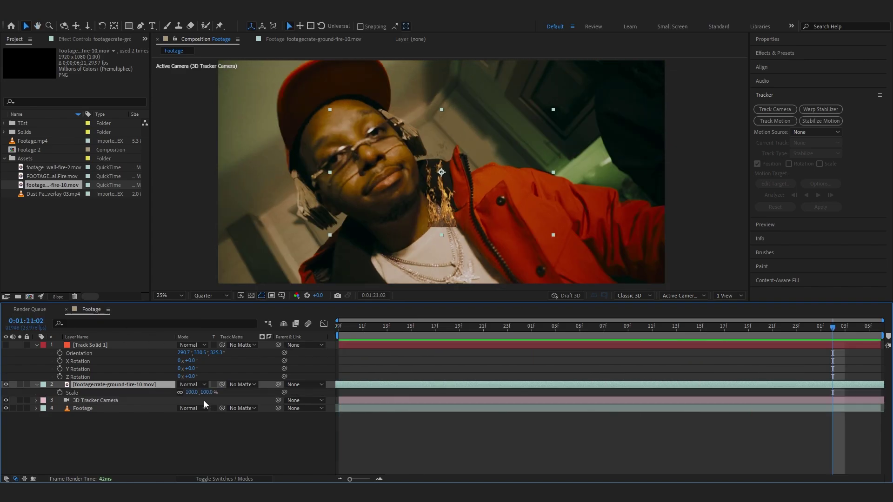
left_click_drag(195, 392, 287, 393)
left_click_drag(190, 393, 225, 393)
left_click(211, 296)
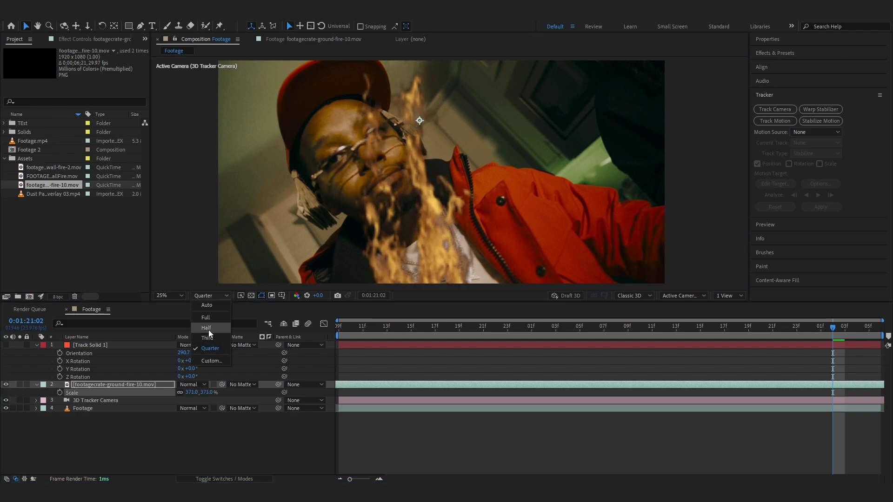
left_click(208, 330)
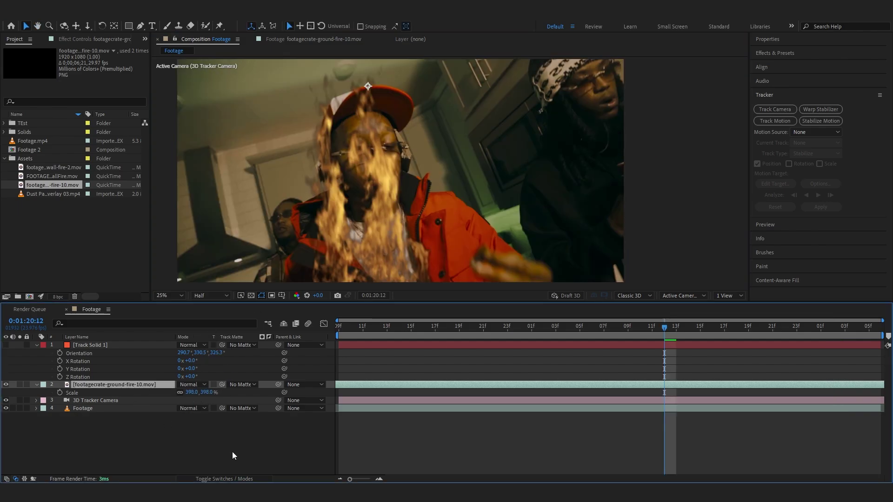
Make the ground fire layer 3D and play the shot with it
left_click(235, 480)
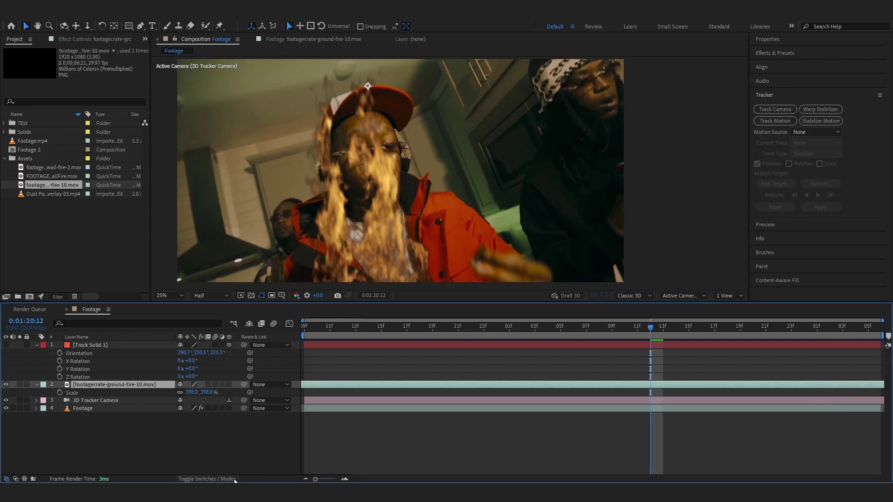
left_click(229, 384)
key("space")
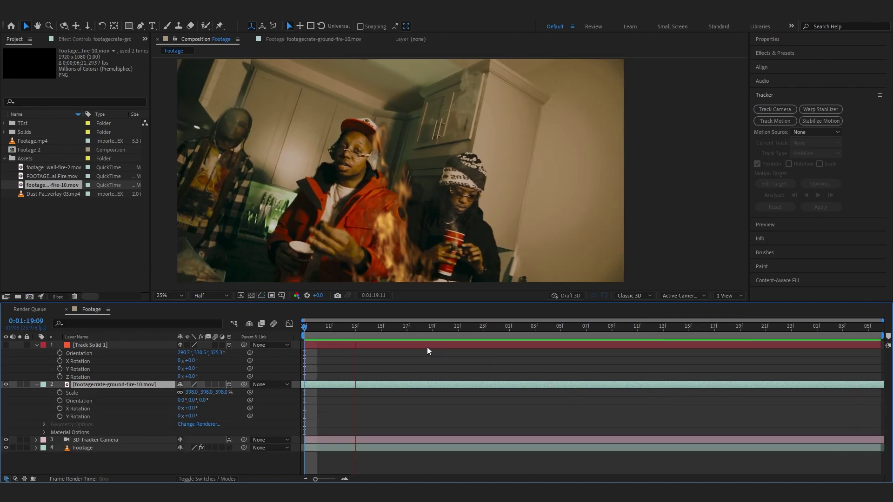
key("space")
Rotate the ground fire layer 58° about Z and reduce its scale to 111%
key("s")
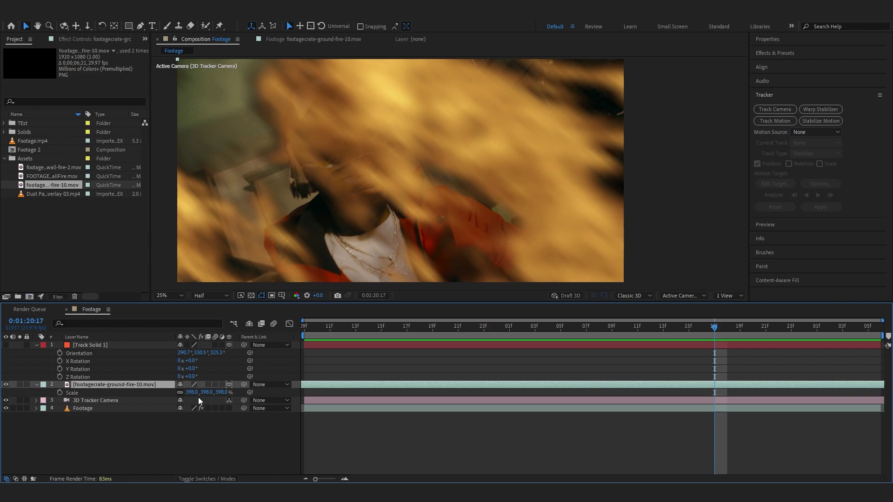
left_click_drag(192, 392, 133, 418)
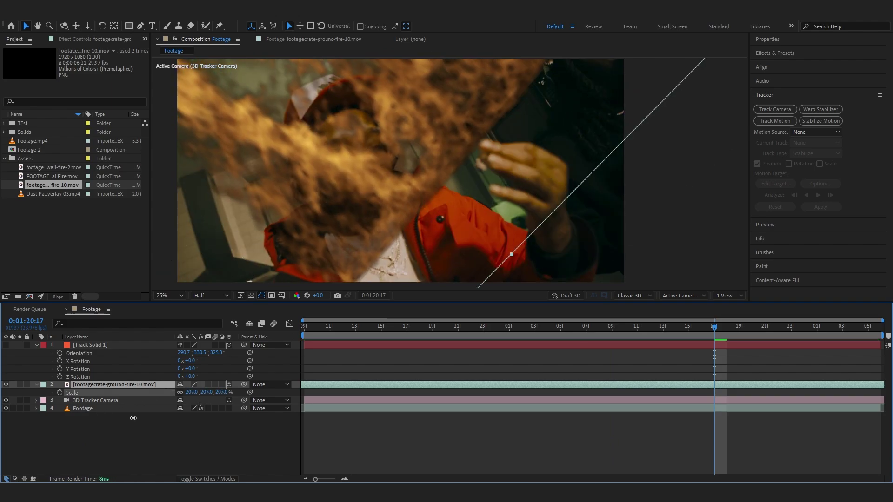
key("r")
left_click_drag(193, 407, 222, 415)
key("ctrl+z")
scroll(282, 244, "down", 2)
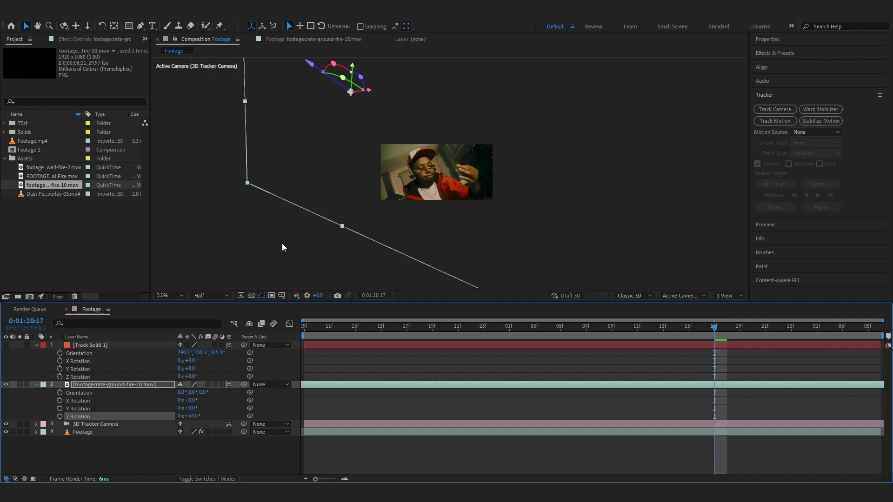
key("s")
scroll(353, 164, "up", 1)
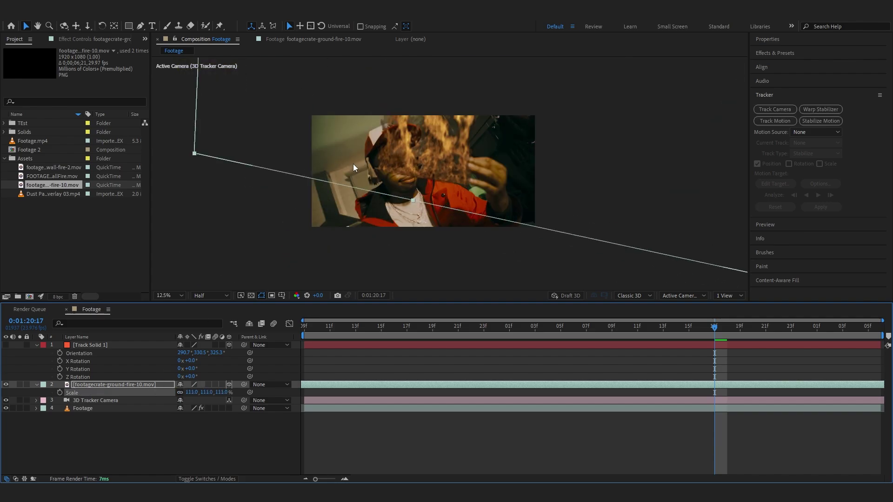
Push the ground fire layer back to a Z position of 440 and move it lower in the scene
key("p")
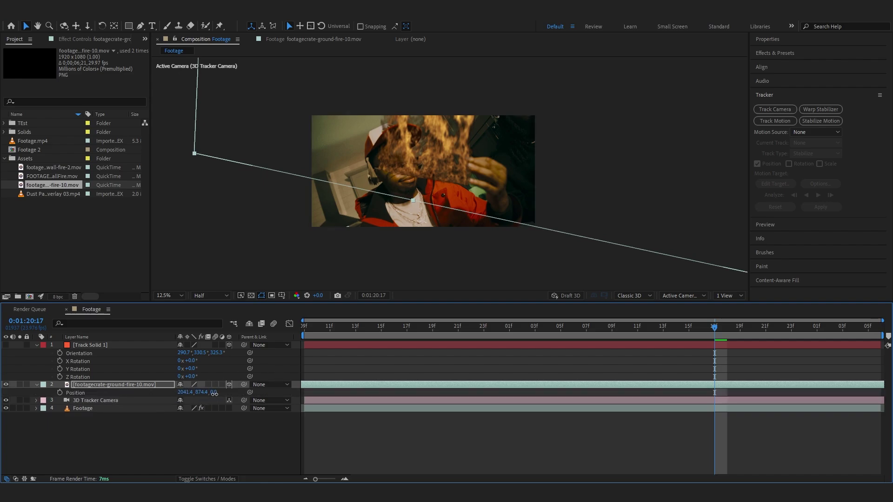
left_click_drag(214, 394, 234, 396)
left_click_drag(457, 170, 437, 208)
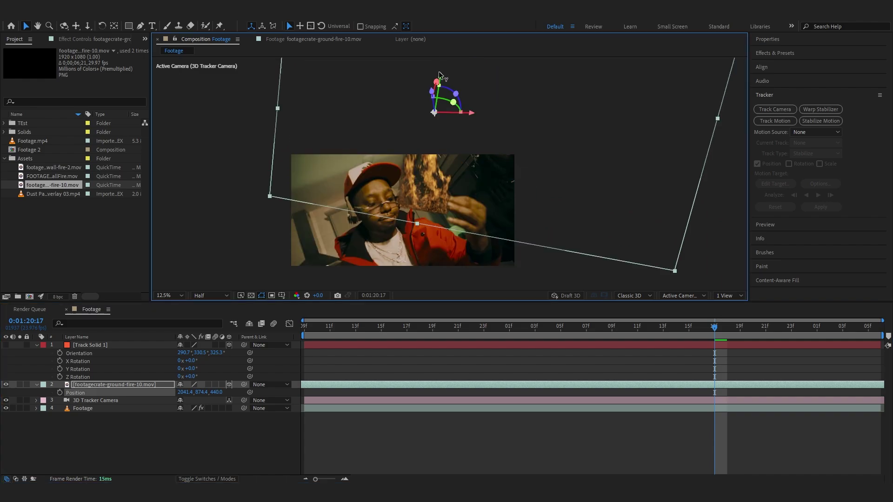
left_click_drag(440, 75, 388, 208)
Scale the ground fire layer to 1336.1, 1056.9, 1056.9% and play the shot to check its placement
left_click_drag(717, 333, 301, 397)
key("s")
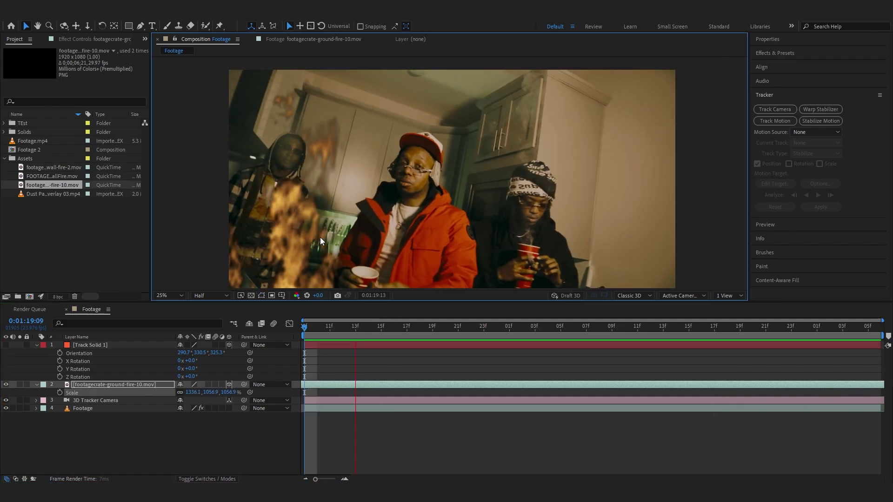
key("space")
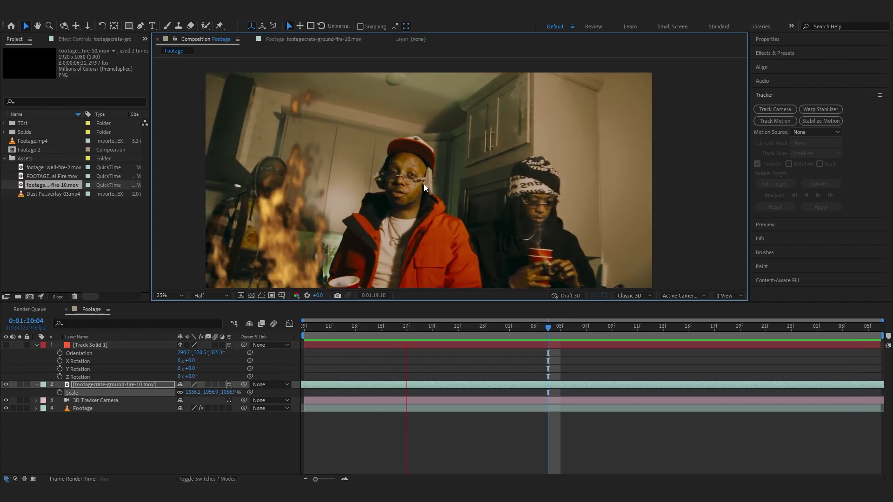
Try raising the ground fire layer slightly, play the shot to judge it, and undo the move
scroll(429, 195, "down", 1)
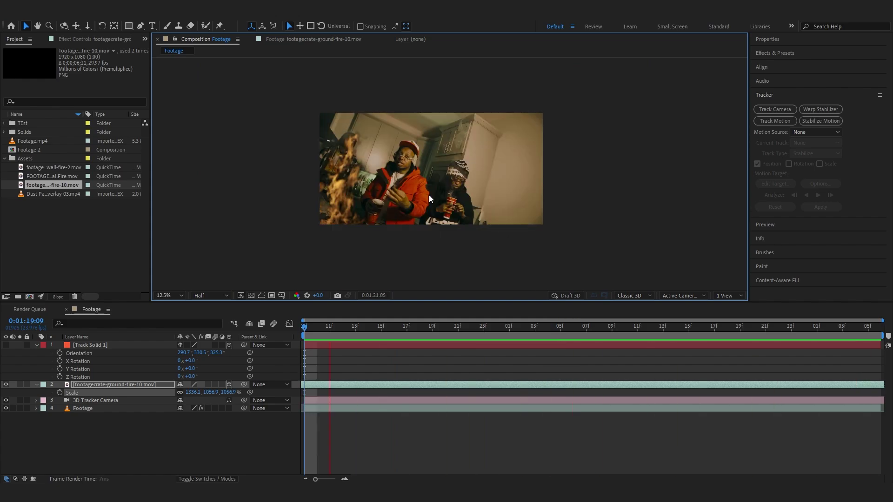
key("space")
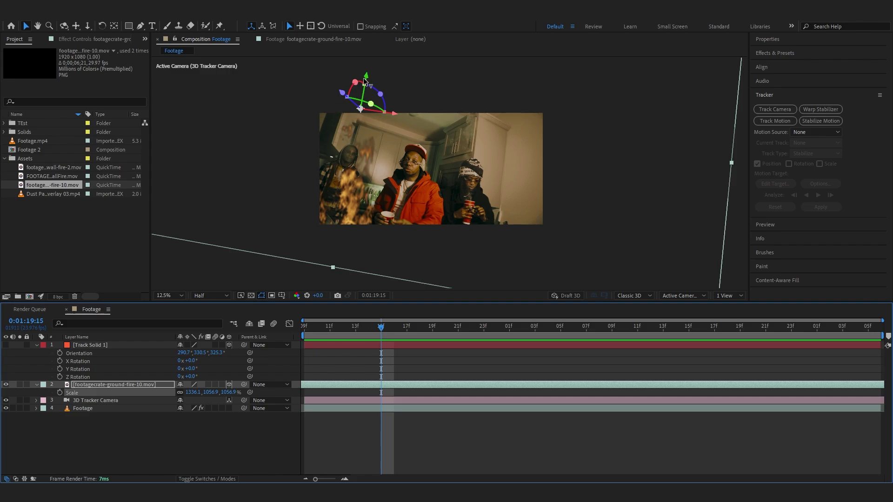
mouse_move(364, 81)
left_mouse_down()
mouse_move(371, 54)
mouse_move(368, 69)
left_mouse_up()
key("space")
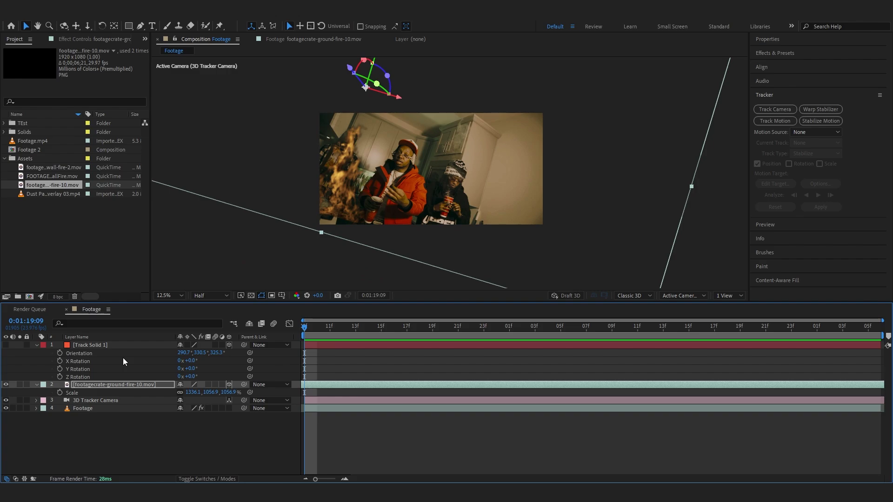
key("ctrl+z")
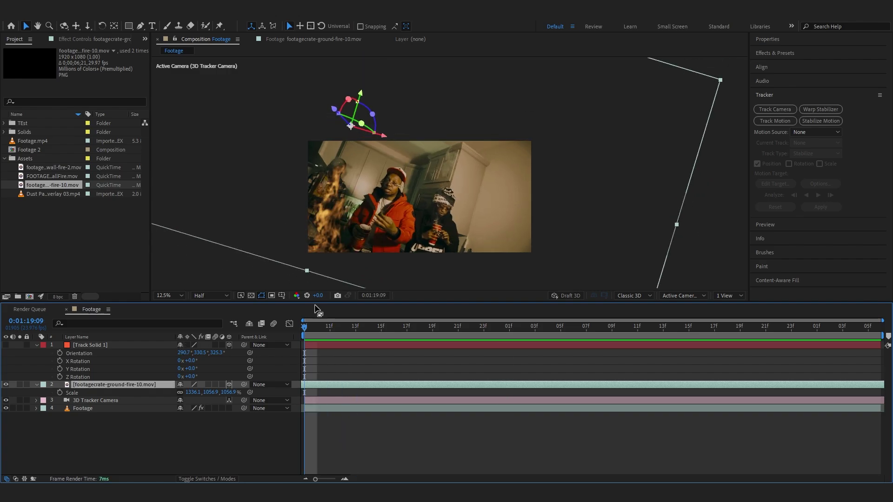
Duplicate the Footage layer and move the copy to the top of the layer stack
left_click(79, 409)
key("ctrl+d")
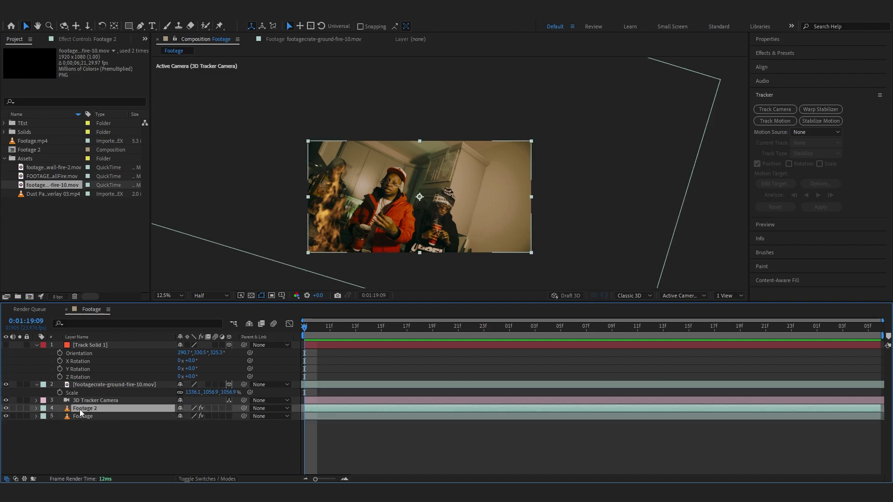
left_click_drag(93, 409, 123, 345)
scroll(306, 133, "up", 1)
left_click_drag(269, 151, 328, 113)
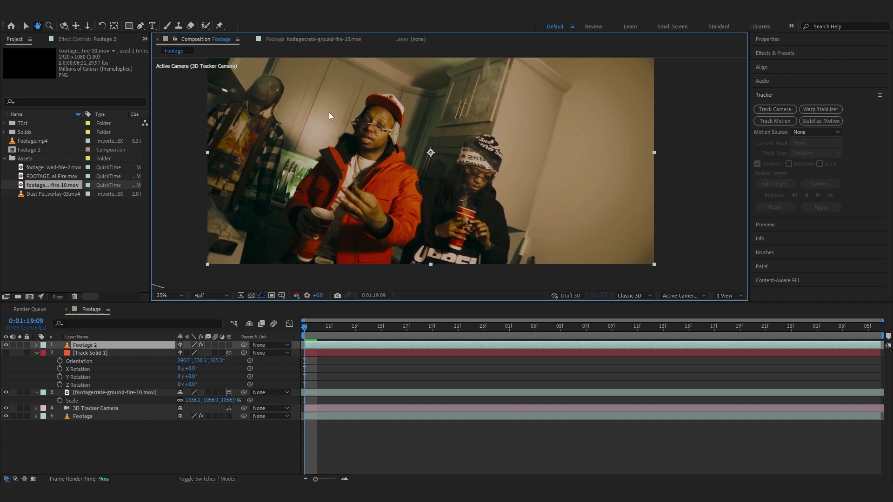
Set the preview resolution to Full and open the Footage 2 layer for rotoscoping with the Roto Brush
left_click(205, 296)
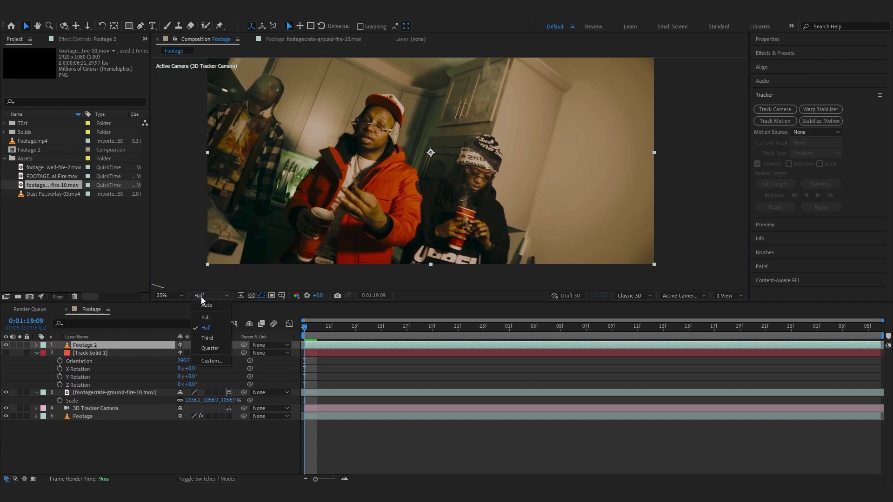
left_click(199, 313)
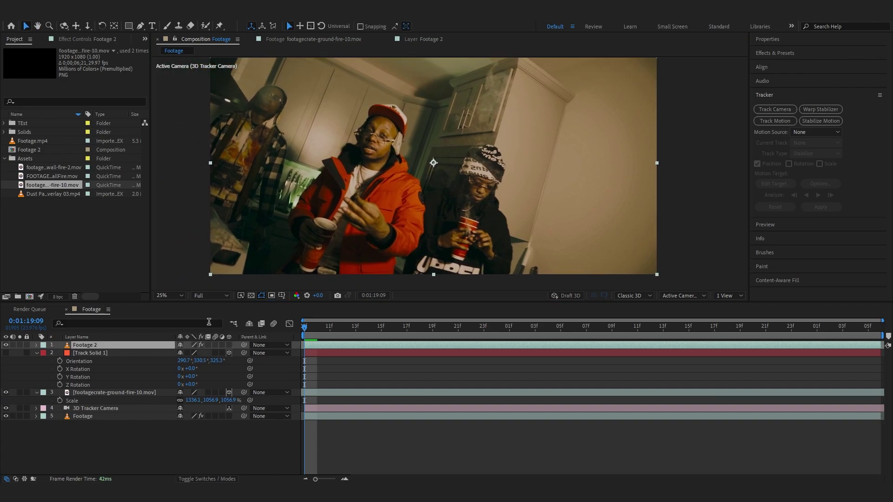
left_click(203, 27)
double_click(359, 147)
scroll(349, 148, "up", 2)
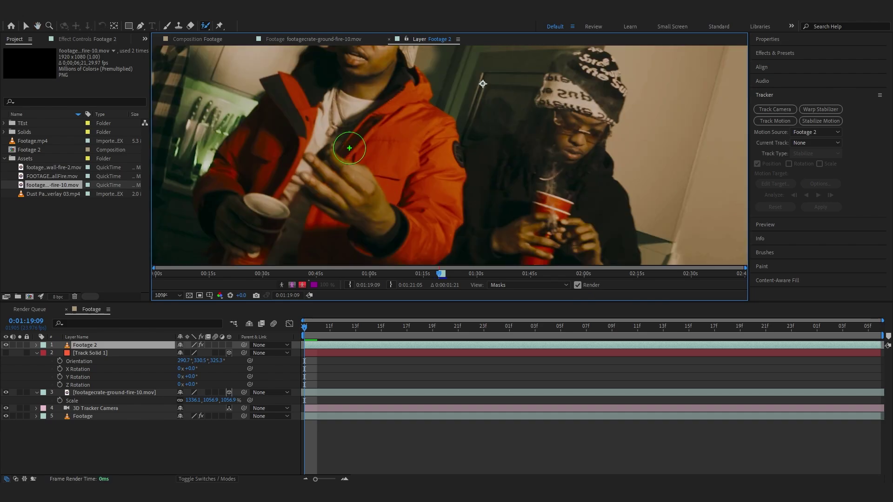
scroll(349, 148, "down", 2)
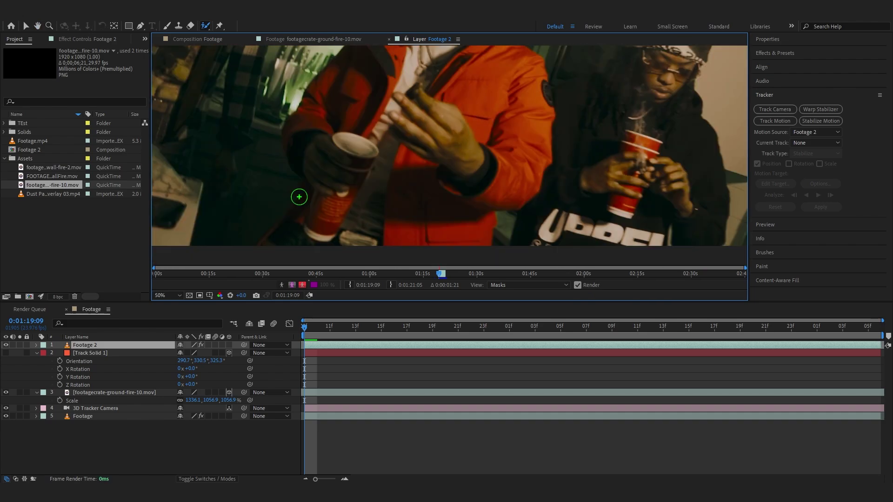
Paint Roto Brush foreground strokes over the red-jacketed performer's body, arms and cap
mouse_move(299, 196)
left_mouse_down()
mouse_move(323, 208)
mouse_move(309, 216)
left_mouse_up()
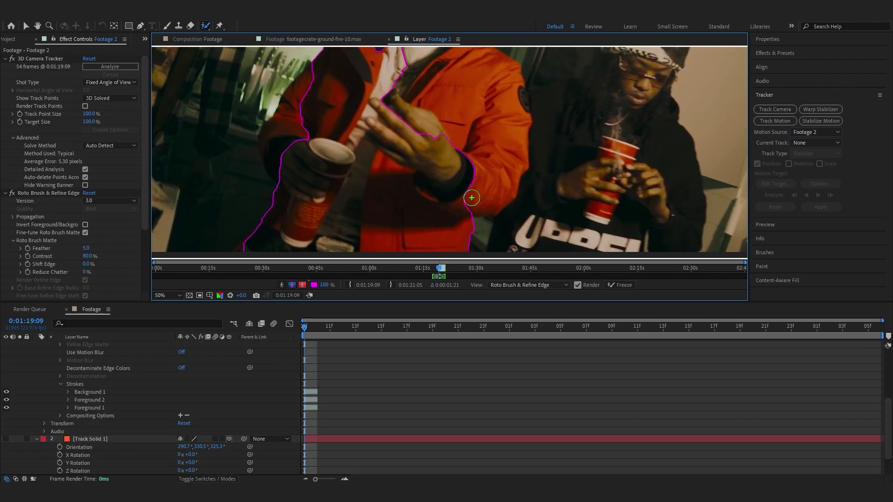
left_click_drag(471, 198, 512, 131)
left_click_drag(484, 183, 477, 146)
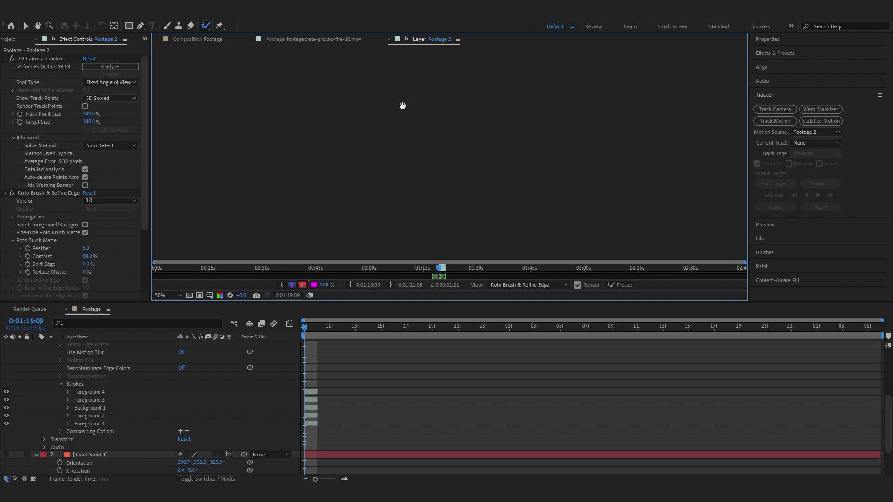
left_click_drag(402, 105, 408, 158)
left_click_drag(447, 93, 425, 147)
key("space")
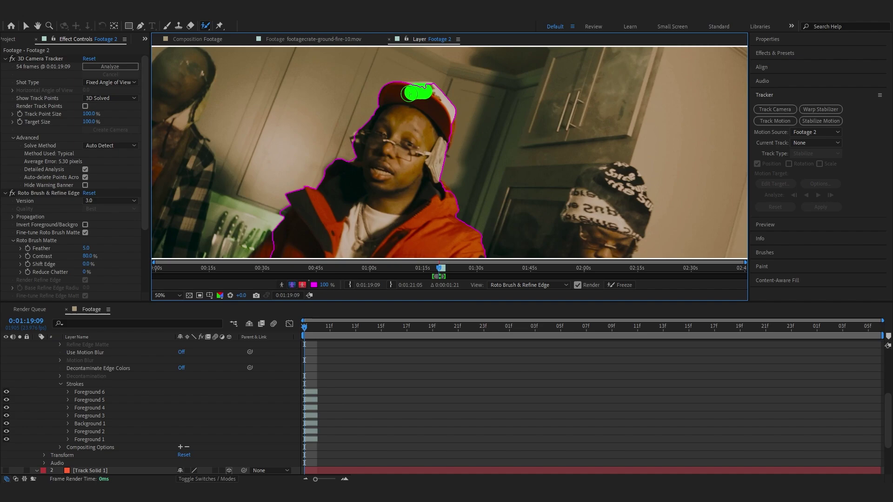
left_click_drag(410, 94, 403, 94)
Refine the Roto Brush selection beside the performer's face and add the missing sleeve near the cup
scroll(373, 108, "up", 2)
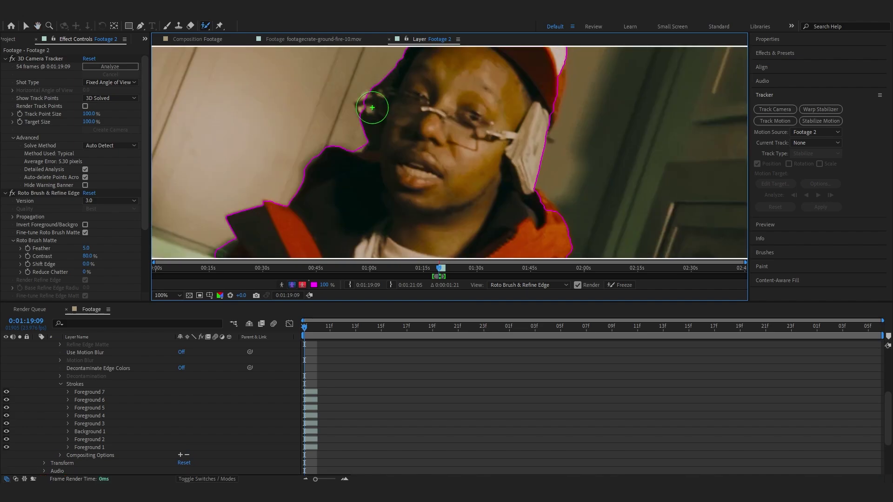
left_click(370, 106)
key("space")
left_click_drag(196, 163, 326, 117)
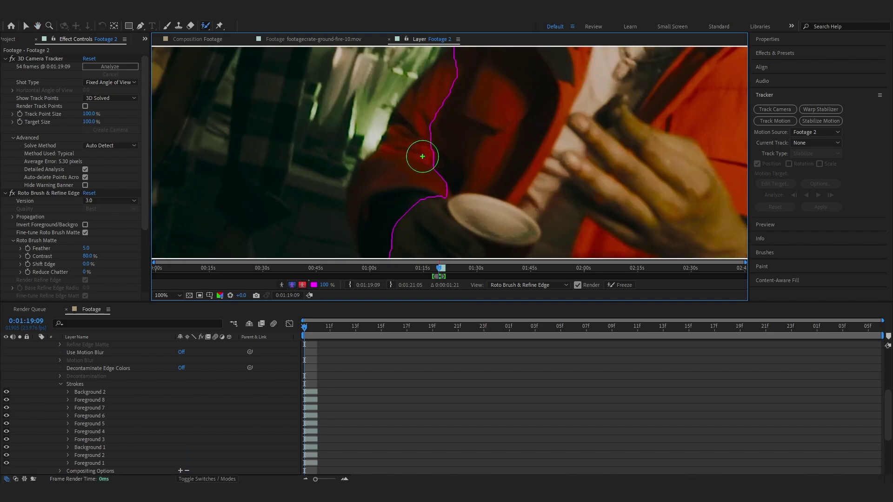
mouse_move(422, 156)
left_mouse_down()
mouse_move(355, 169)
mouse_move(371, 69)
left_mouse_up()
left_click_drag(395, 189, 404, 181)
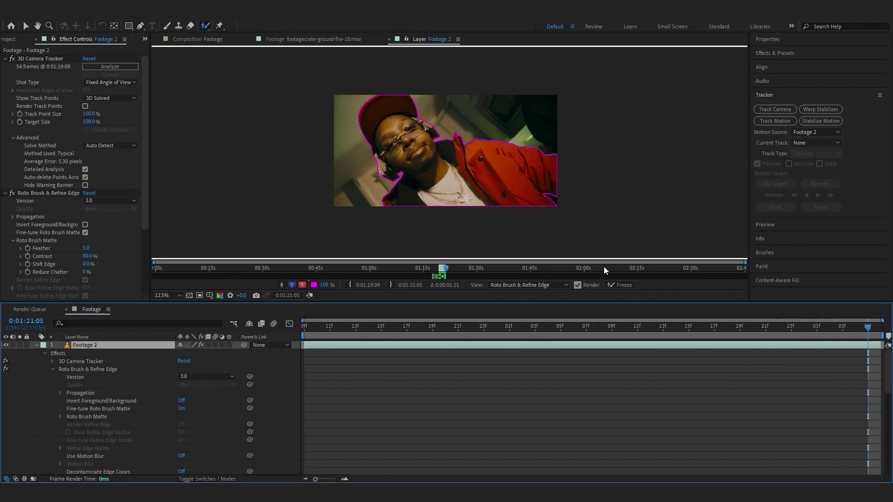
Freeze the Roto Brush matte and check the cut-out performer against the fire in the composition at 0:01:20:04
left_click(623, 285)
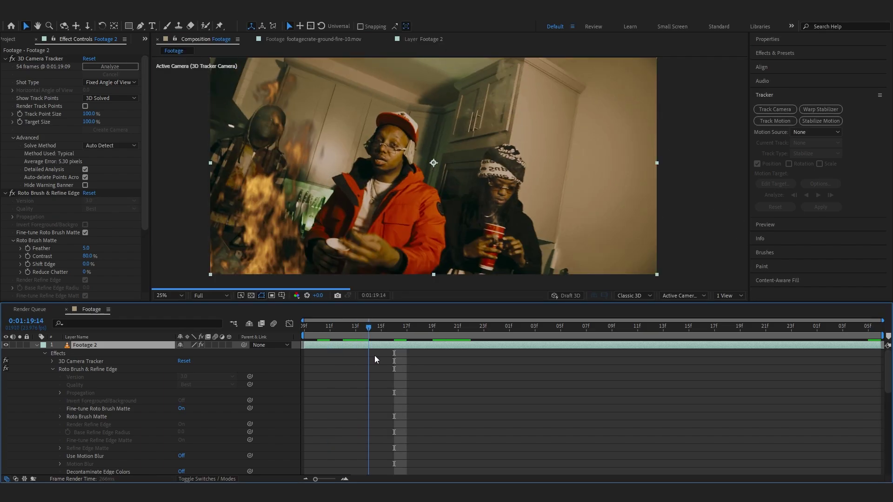
left_click_drag(375, 355, 548, 367)
left_click_drag(409, 221, 430, 195)
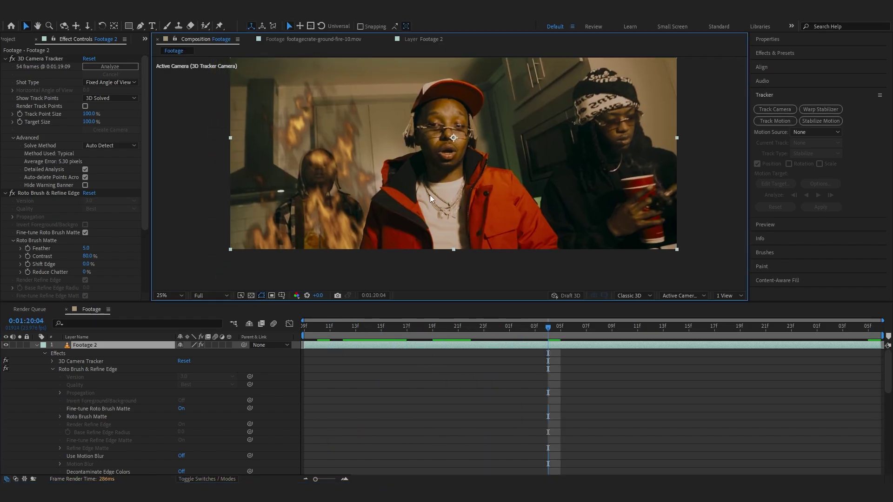
scroll(424, 197, "down", 1)
scroll(414, 198, "up", 2)
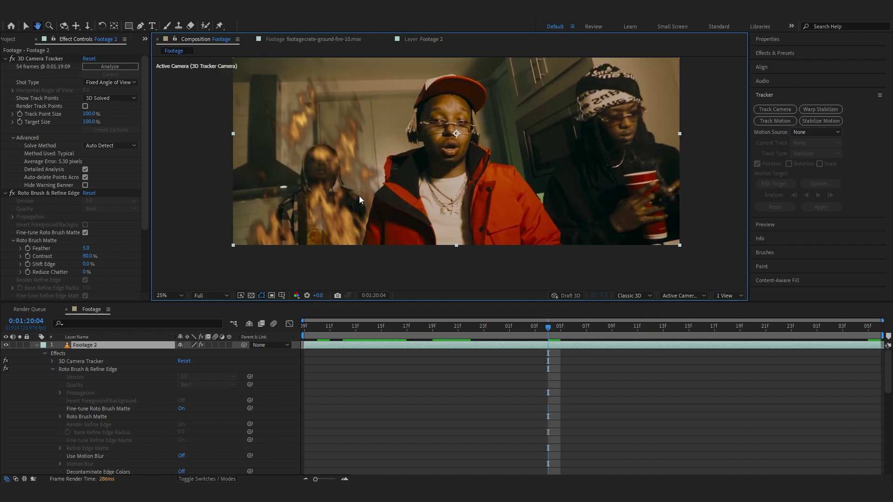
Collapse the Footage 2 layer, set the ground fire layer's blending mode to Screen, and play the shot
left_click(35, 346)
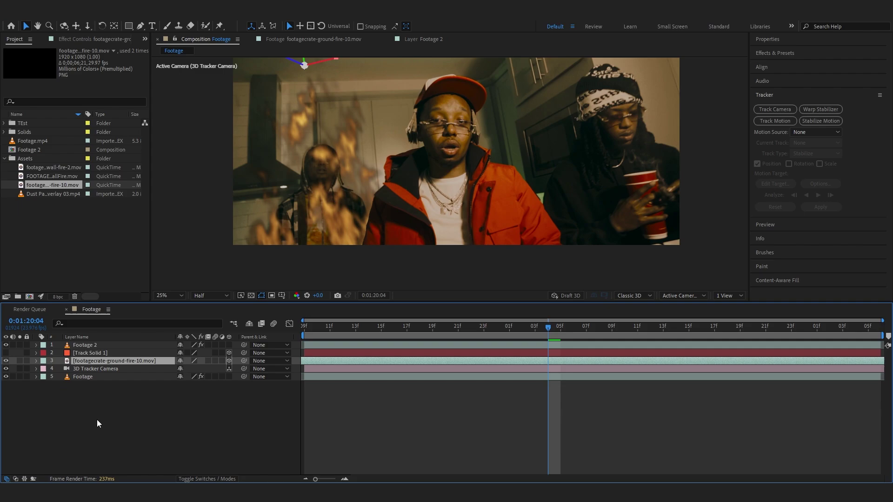
left_click(205, 479)
left_click(190, 362)
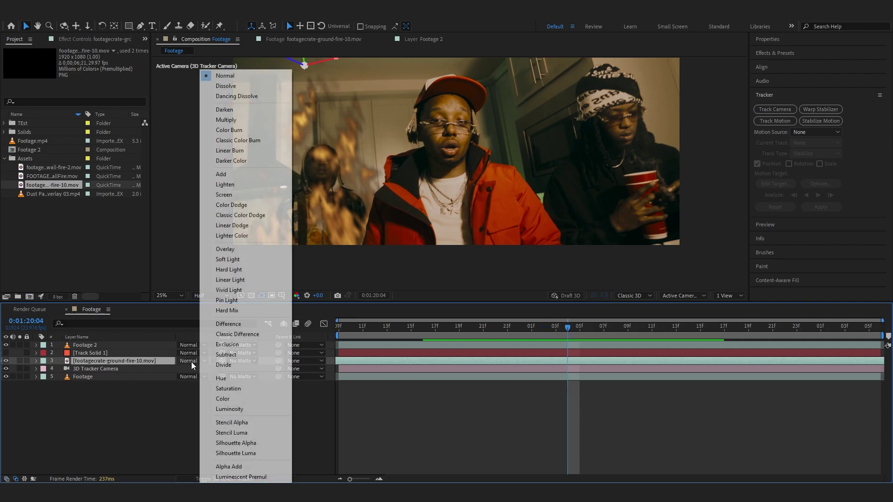
left_click(224, 194)
key("space")
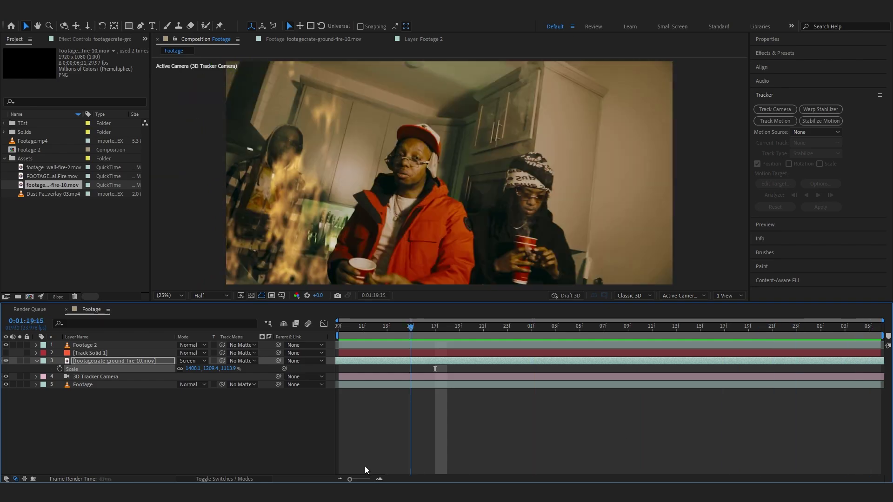
Set the preview resolution to Full and inspect how the ground fire blends behind the performers
left_click(210, 295)
left_click(205, 319)
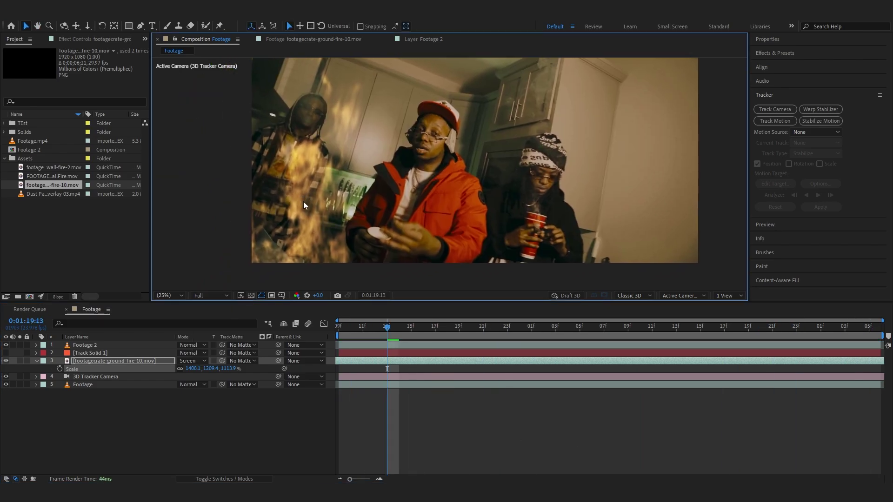
scroll(303, 202, "up", 2)
scroll(379, 247, "down", 2)
left_click_drag(379, 247, 355, 230)
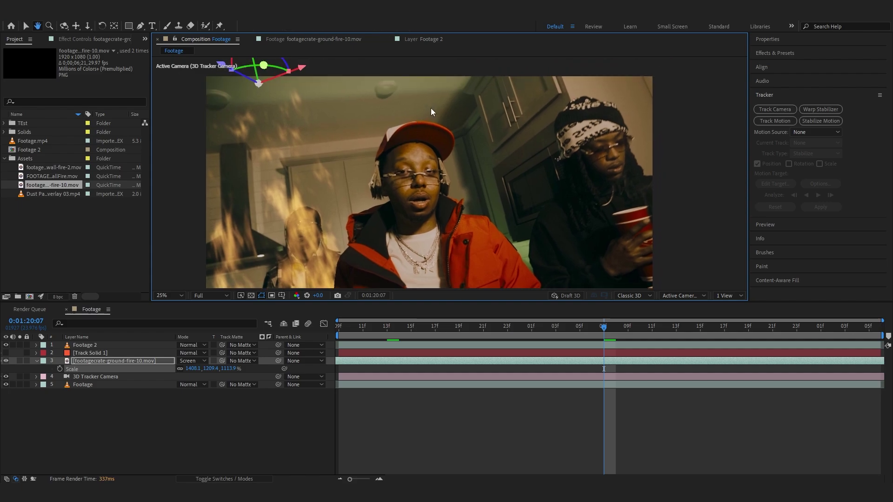
Apply Deep Glow to the ground fire layer with radius 286, exposure 1.38 and a lower threshold, and scrub the shot
key("ctrl+space")
type("dee")
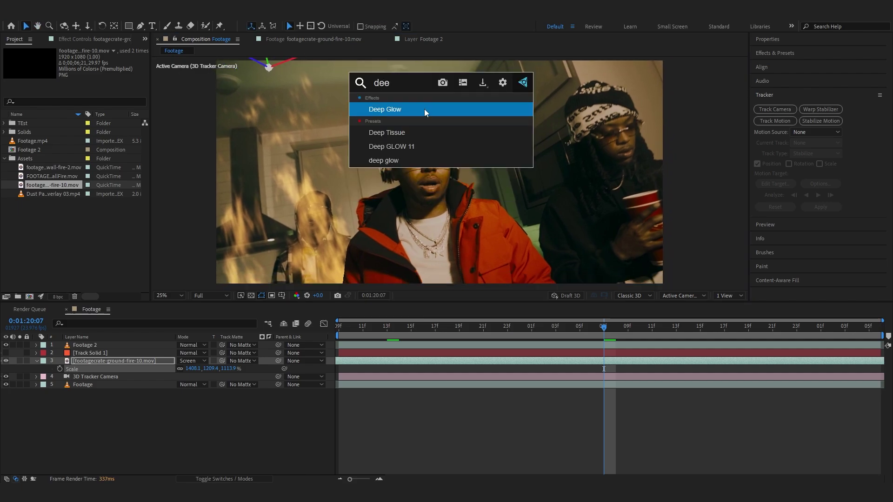
left_click(425, 109)
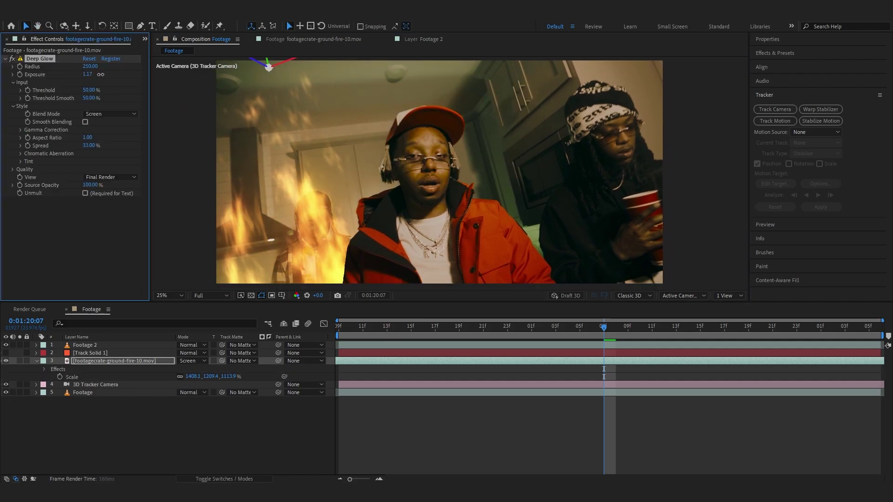
left_click_drag(100, 75, 107, 75)
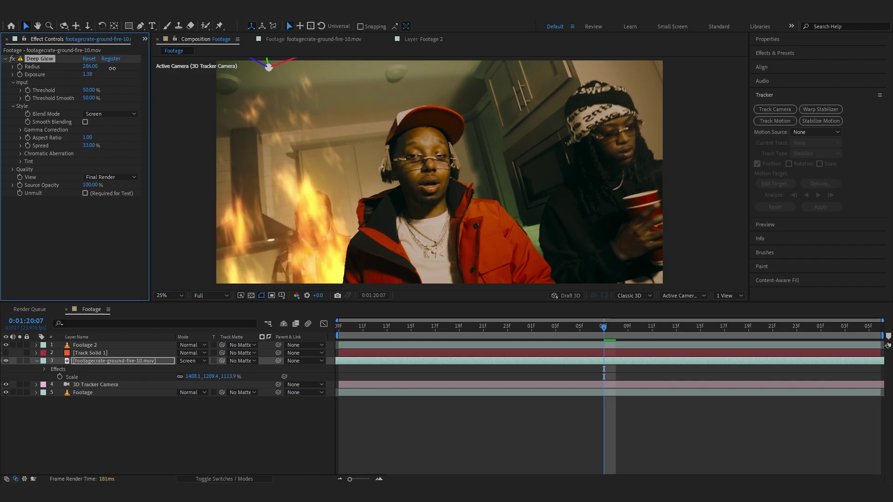
left_click_drag(92, 90, 91, 90)
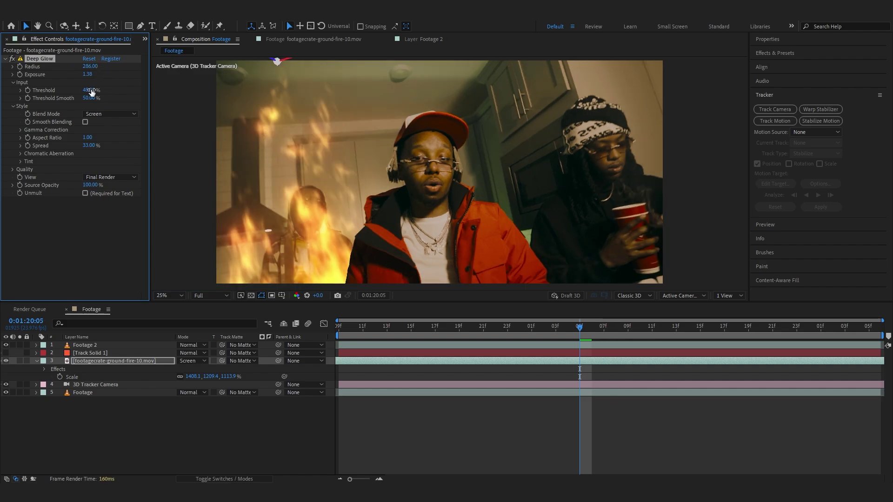
left_click_drag(579, 328, 452, 347)
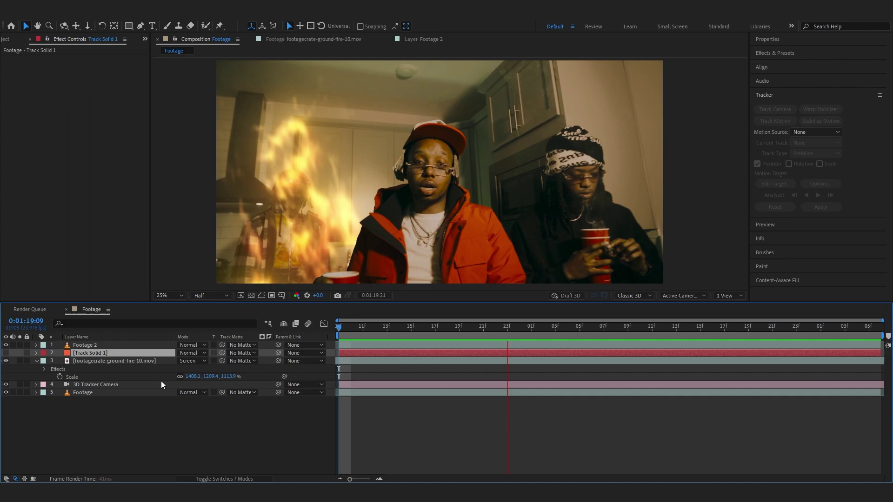
Preview the FOOTAGECRATE-SmallFire.mov clip and add it to the composition above the ground fire layer
left_click(5, 39)
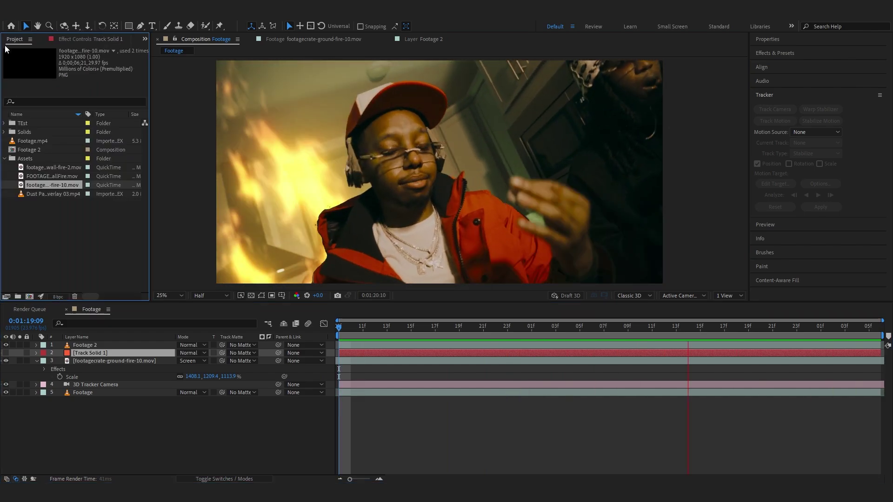
double_click(61, 176)
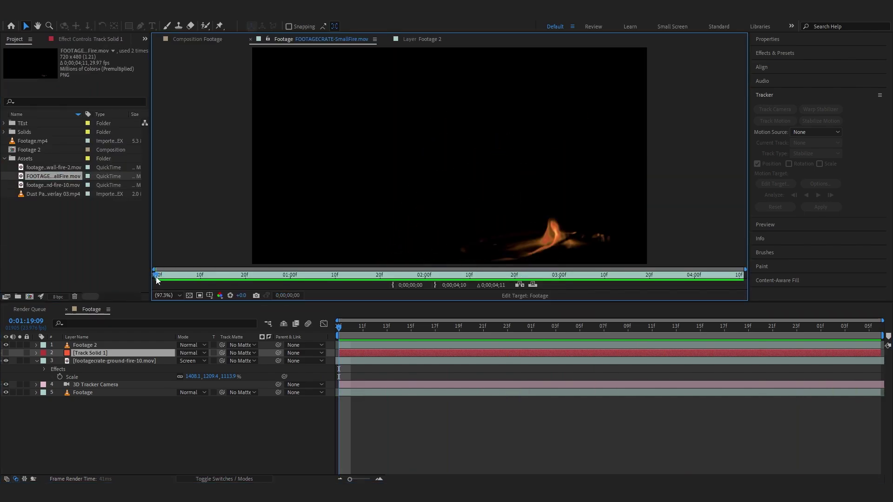
left_click(430, 275)
left_click_drag(69, 175, 105, 357)
Make the small fire layer 3D, scrub through the shot, and reveal the layer's Scale property
left_click(207, 479)
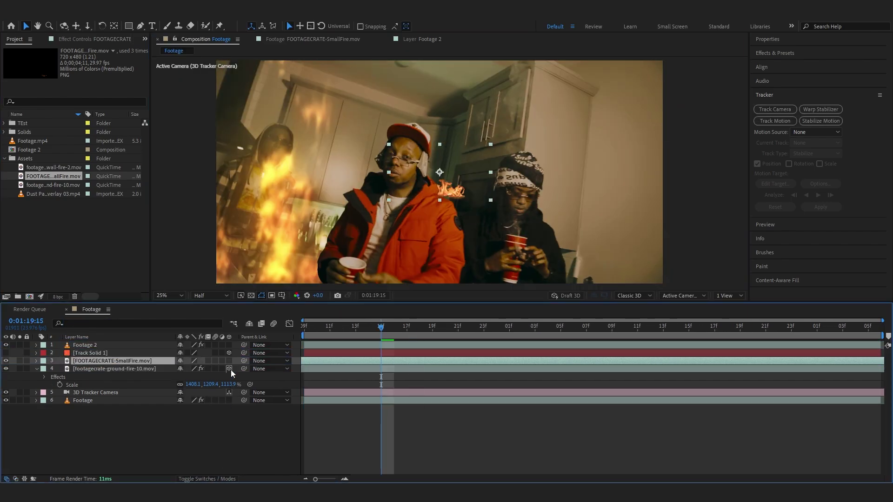
left_click(228, 361)
left_click_drag(419, 332, 611, 335)
key("comma")
key("s")
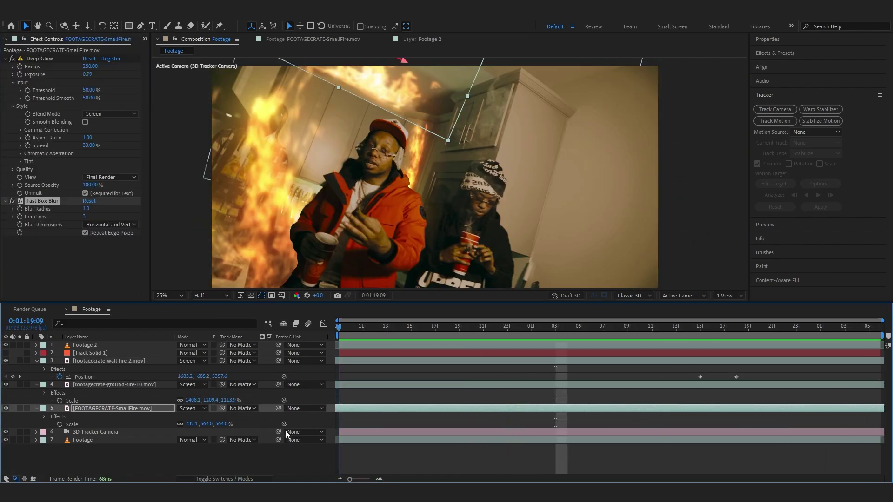
Play the shot with all the fire layers and inspect the flames near the ceiling around 0:01:19:18
key("space")
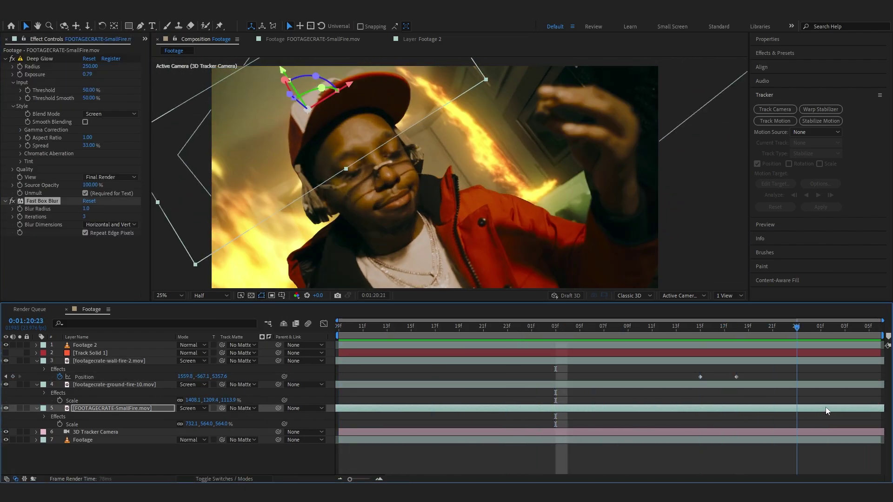
key("space")
left_click_drag(340, 328, 520, 376)
left_click_drag(344, 116, 389, 161)
scroll(361, 150, "up", 2)
left_click_drag(426, 223, 364, 161)
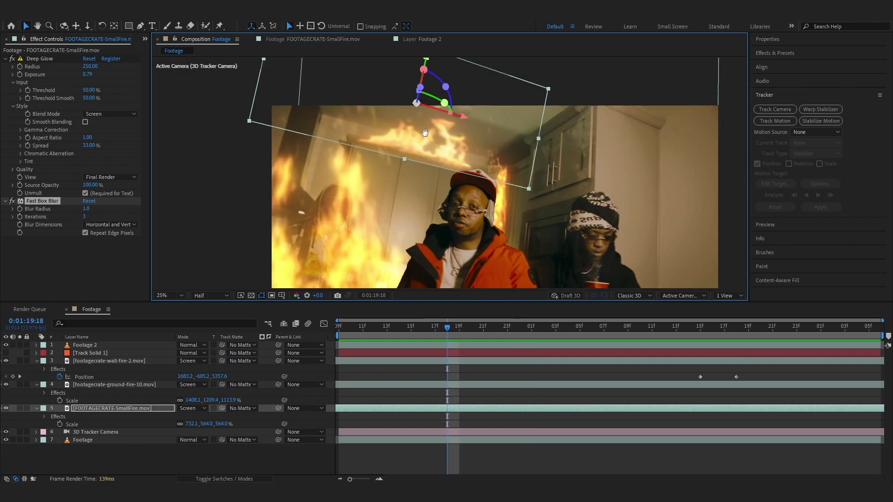
Play the shot and scrub back to its start to check the fire layers against the camera movement
key("space")
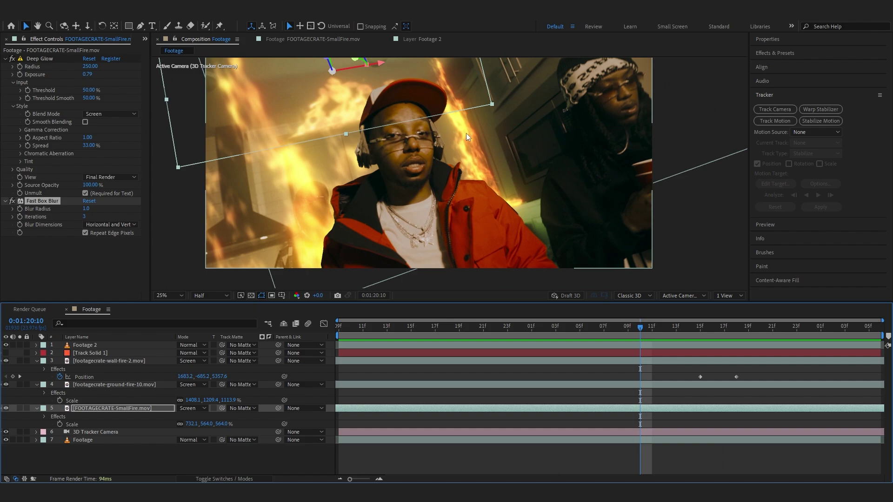
key("Page_Up")
key("Page_Up")
left_click_drag(478, 331, 339, 331)
key("space")
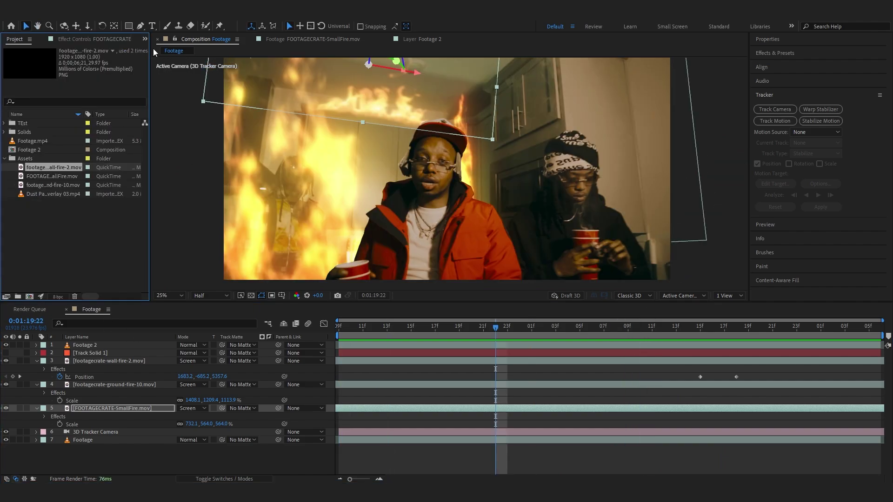
Add the Dust Particles Overlay 03.mp4 clip to the composition directly beneath the Footage 2 layer
left_click_drag(51, 194, 82, 349)
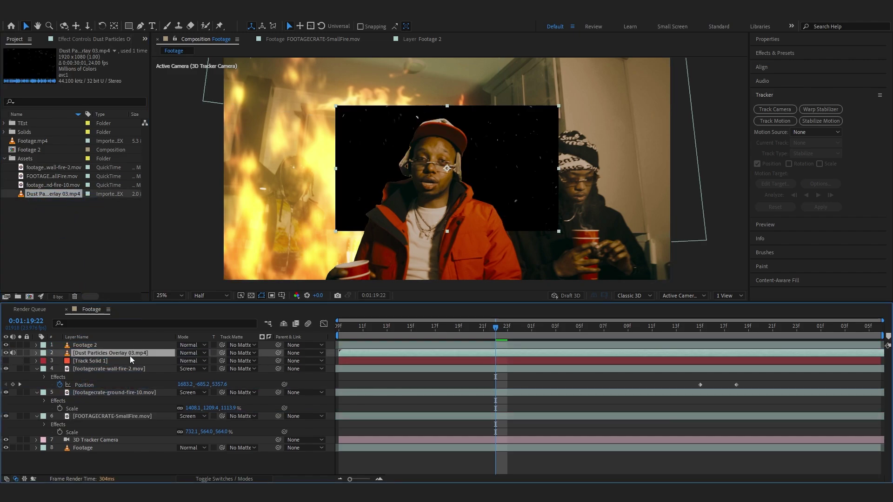
left_click(615, 359)
left_click(566, 354)
Scale the dust particles overlay to 210% and set its blend mode to Screen
key("s")
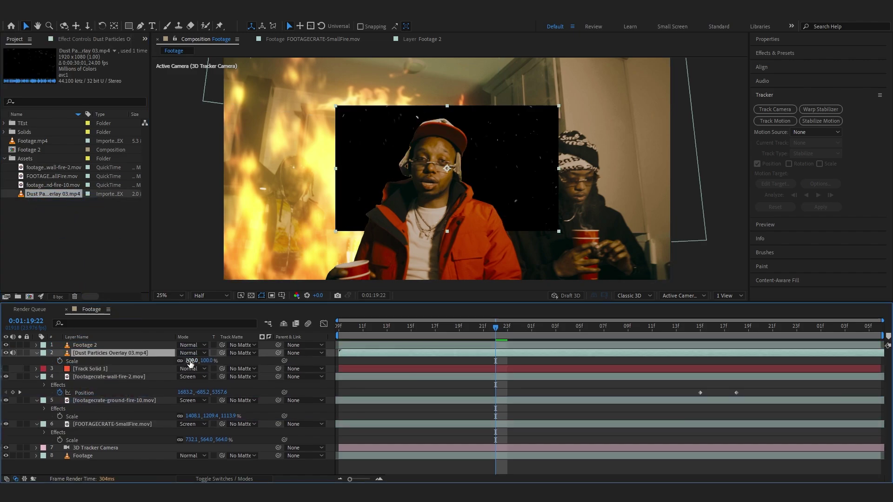
left_click_drag(189, 361, 241, 361)
left_click(186, 353)
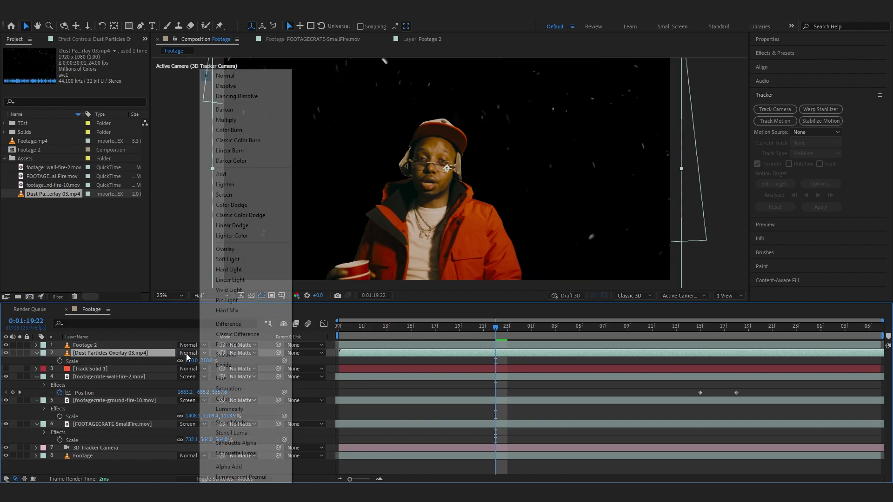
left_click(238, 192)
Apply the VC Color Vibrance effect to the dust particles overlay
key("ctrl+space")
type("vc")
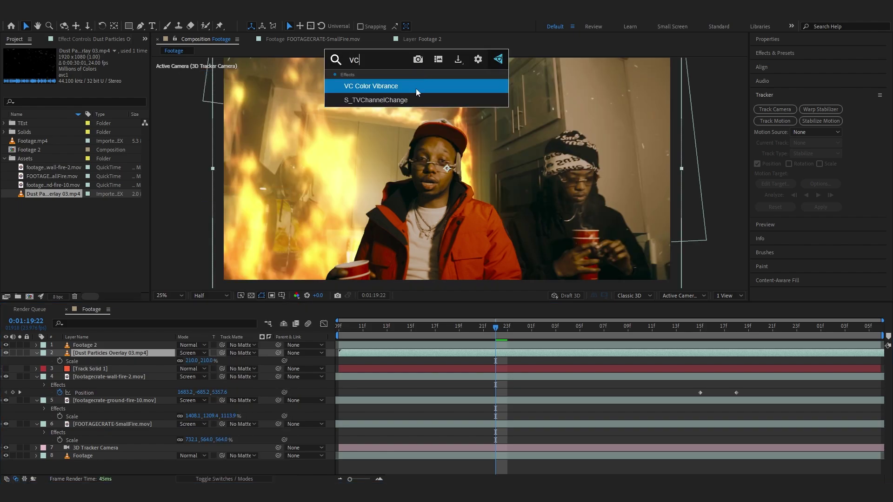
key("Return")
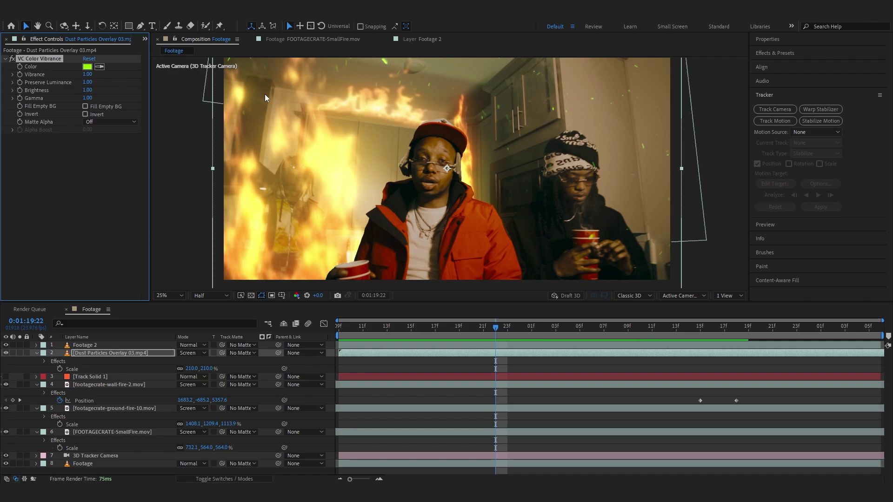
key("ctrl+space")
type("trit")
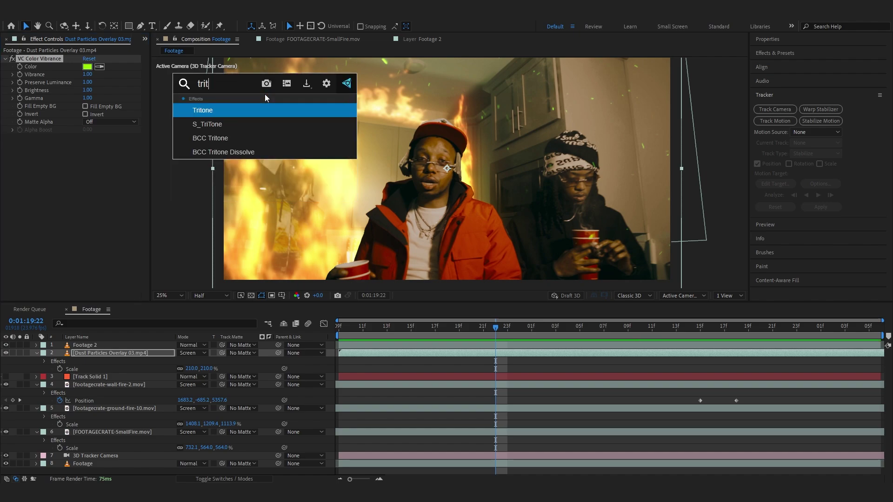
left_click(94, 80)
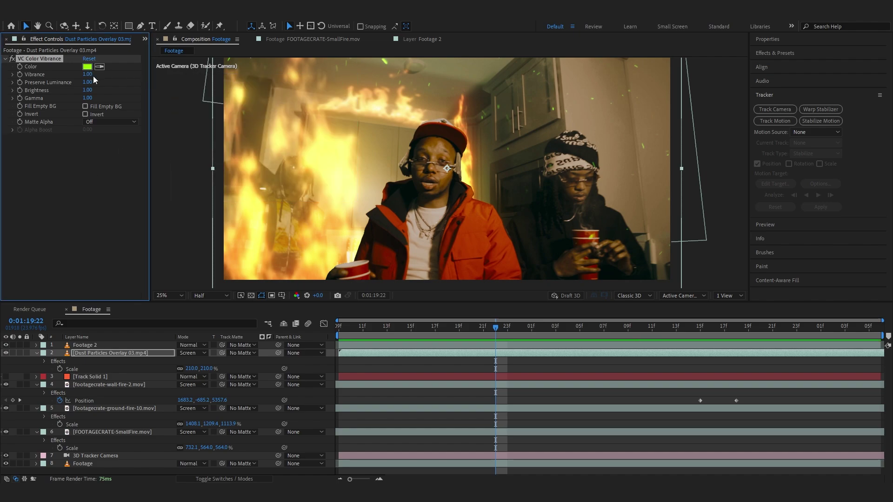
Tint the dust particles with an orange sampled from the flames and enable opacity keyframing at the shot's start
left_click(319, 148)
key("Home")
key("t")
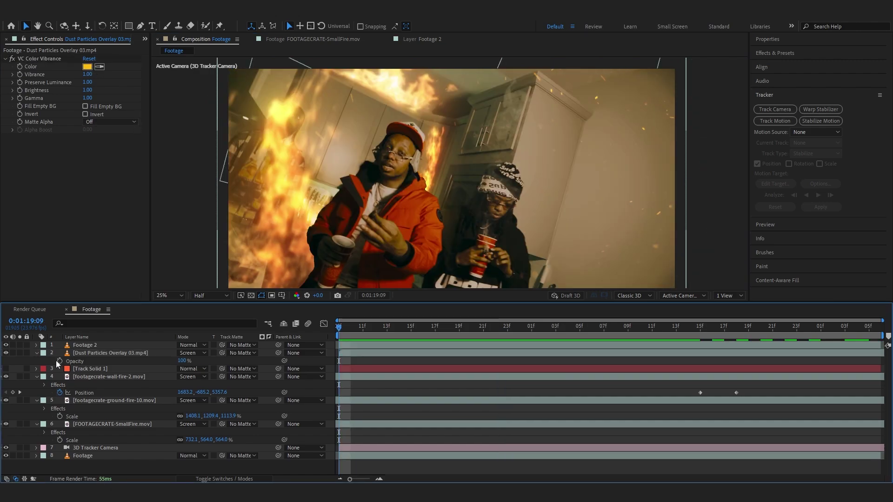
left_click(59, 361)
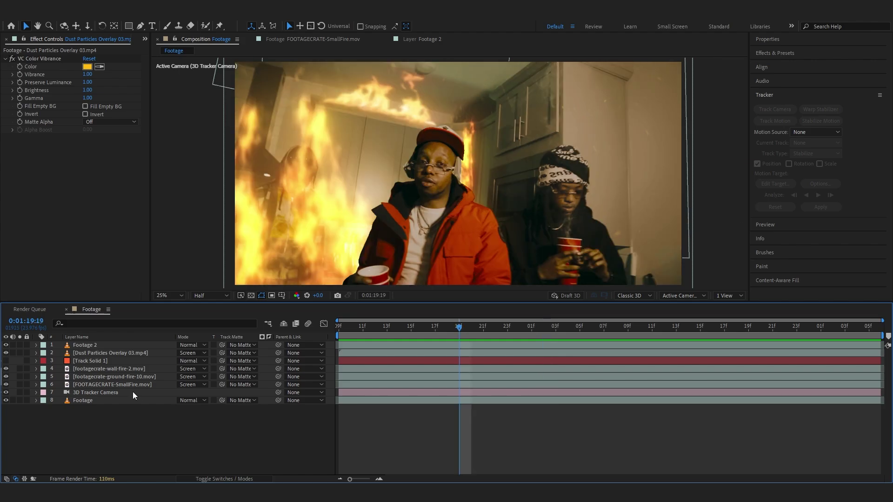
Pre-compose the dust overlay, Track Solid 1, the three fire layers and the 3D Tracker Camera together
left_click(132, 391)
left_click(142, 368, "shift")
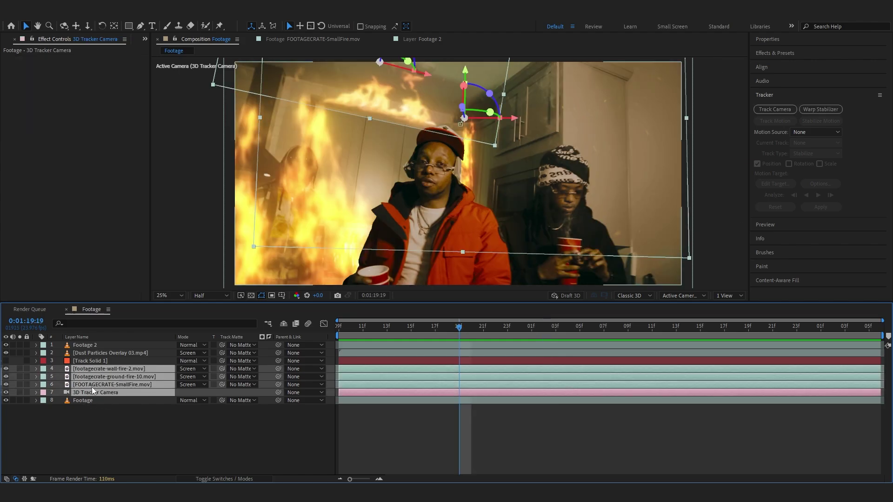
left_click(80, 363, "shift")
left_click(96, 353, "shift")
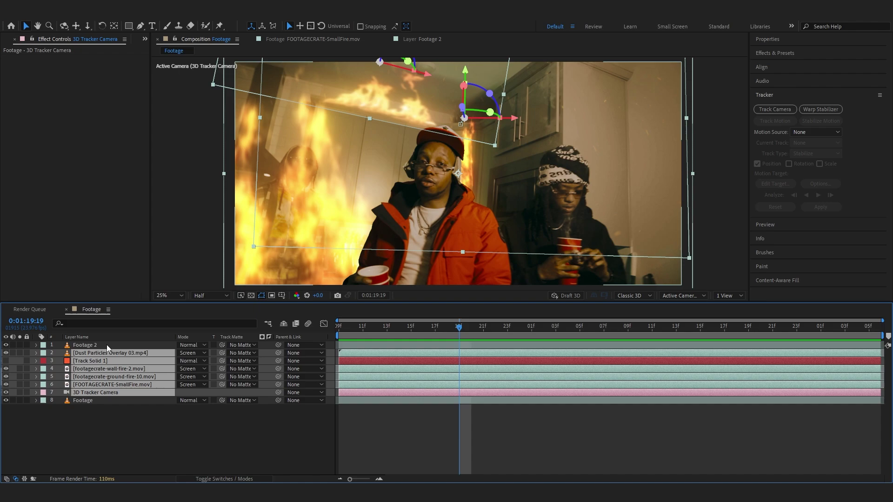
right_click(121, 372)
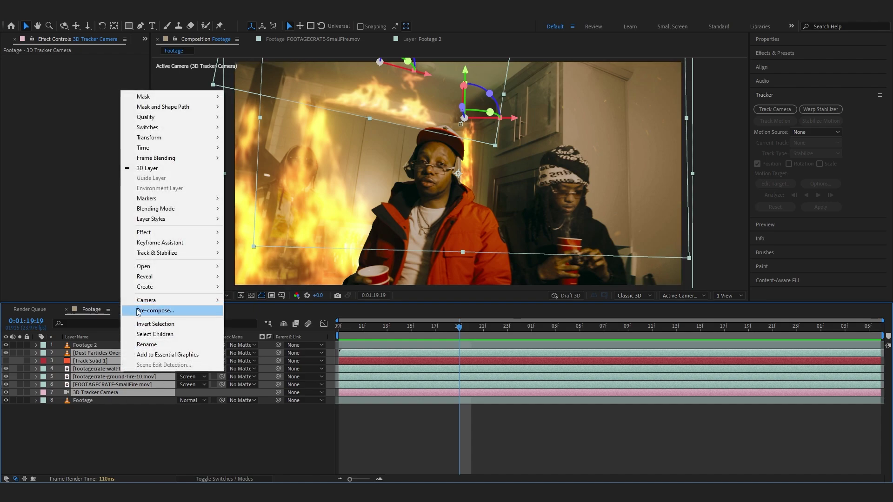
left_click(158, 310)
key("Return")
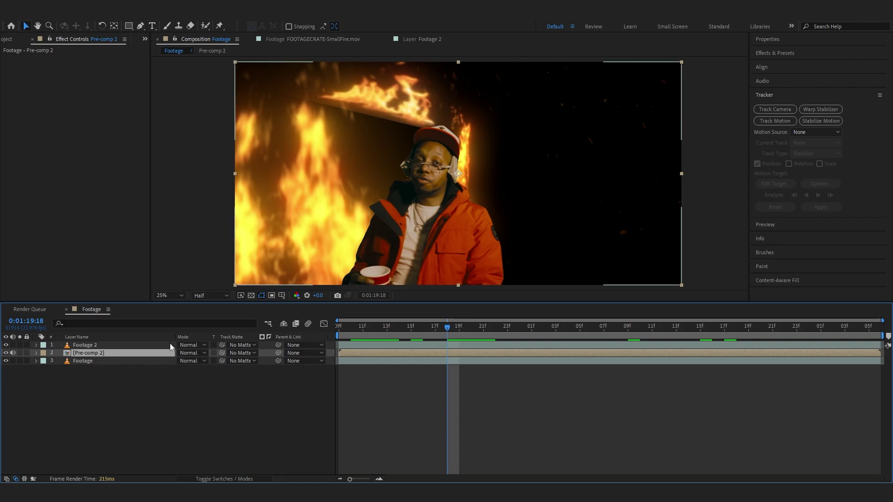
Set the pre-composed effects layer's blend mode to Screen and play the shot
left_click(191, 353)
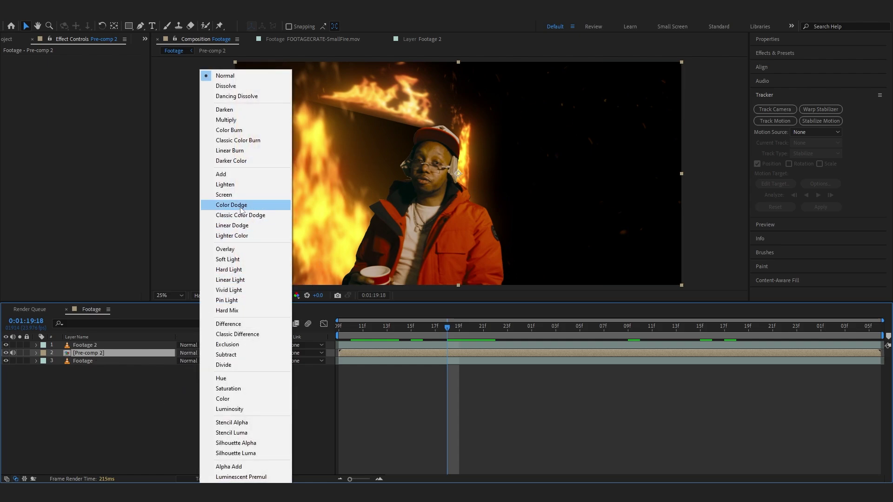
left_click(232, 195)
key("space")
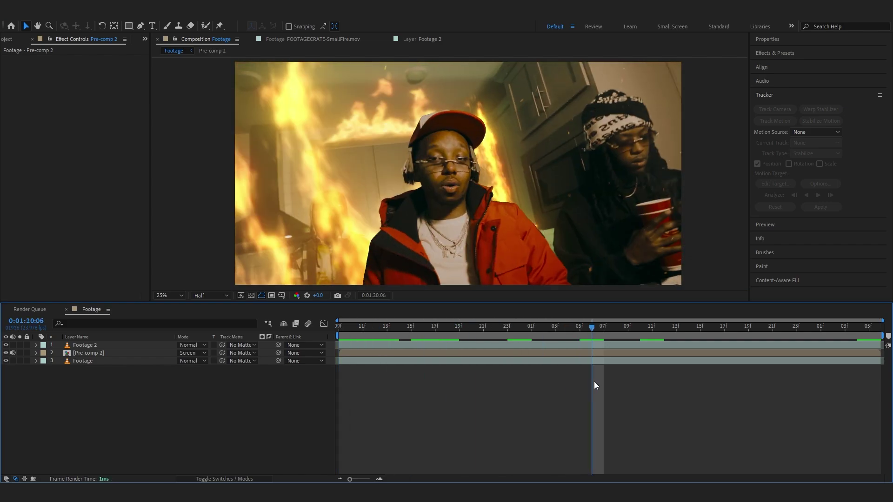
left_click(451, 404)
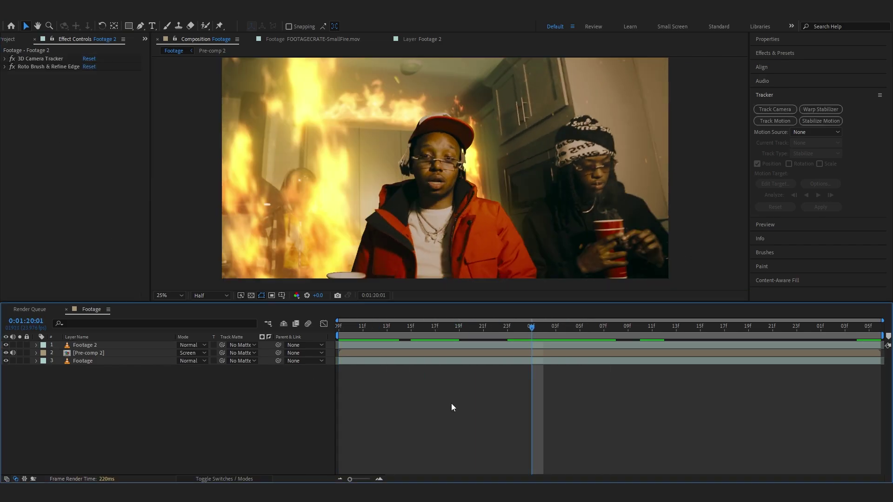
Apply Crate's Light Wrap to the Footage 2 layer with Pre-comp 2 as its background layer
left_click(532, 344)
key("ctrl+space")
type("crate")
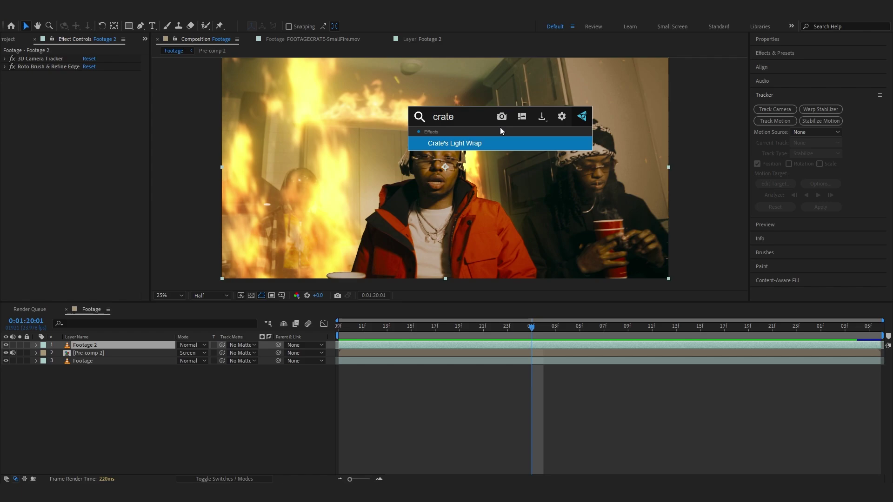
key("Return")
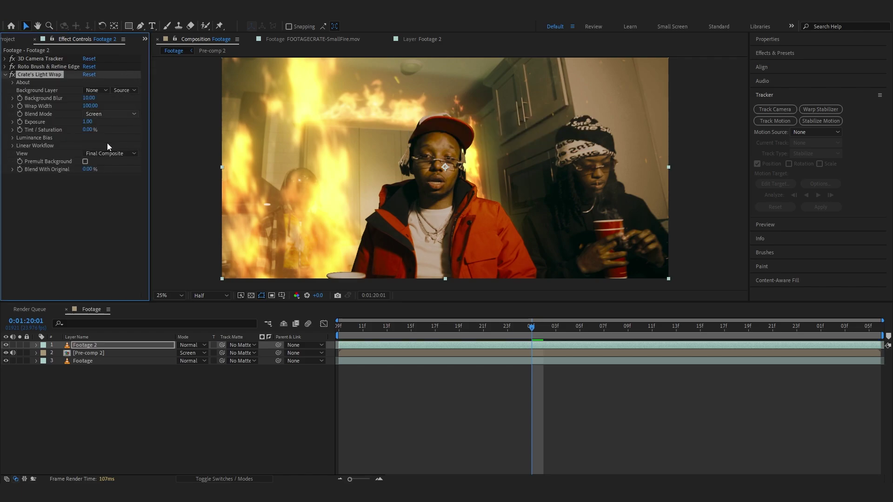
left_click(54, 86)
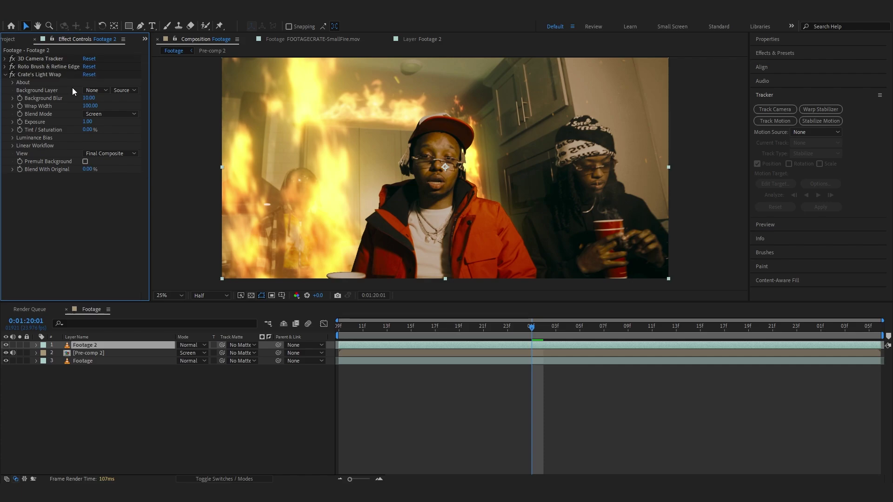
left_click(90, 90)
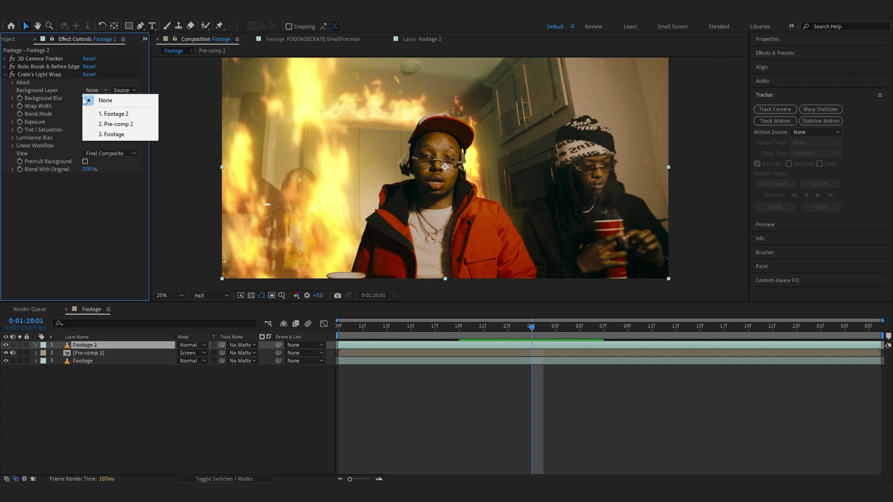
left_click(130, 125)
Set the light wrap's background blur to 72, wrap width to 97 and exposure to 0.82, and review the shot
scroll(451, 105, "up", 4)
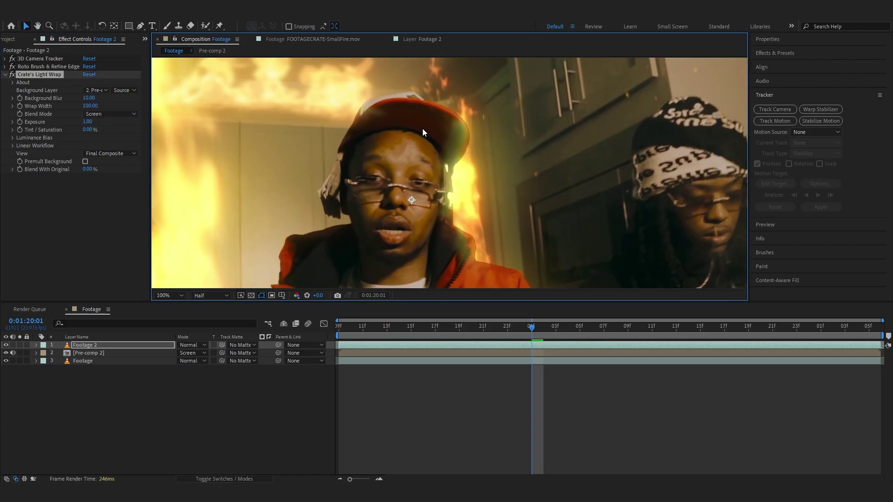
scroll(422, 126, "down", 2)
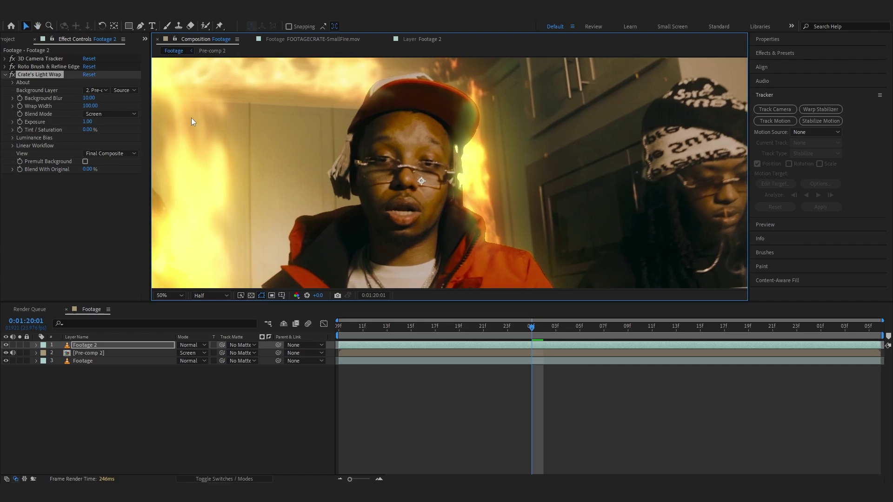
mouse_move(89, 106)
left_mouse_down()
mouse_move(60, 114)
mouse_move(92, 100)
left_mouse_up()
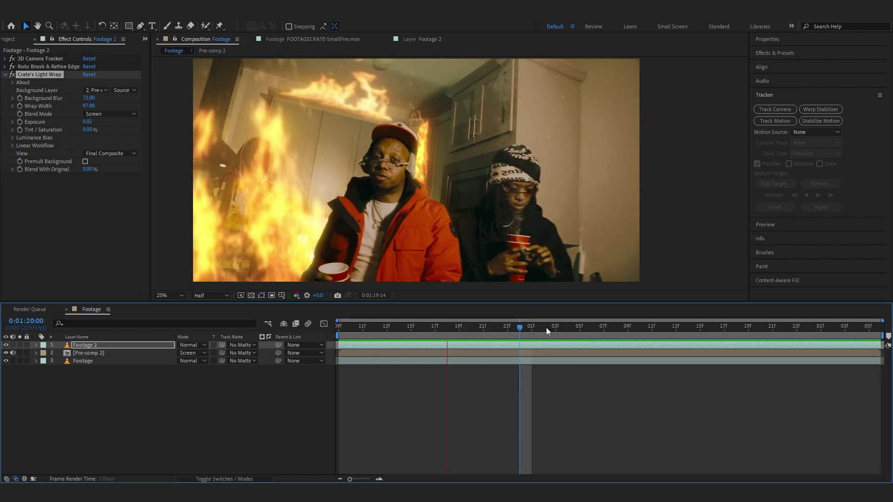
left_click_drag(539, 334, 629, 333)
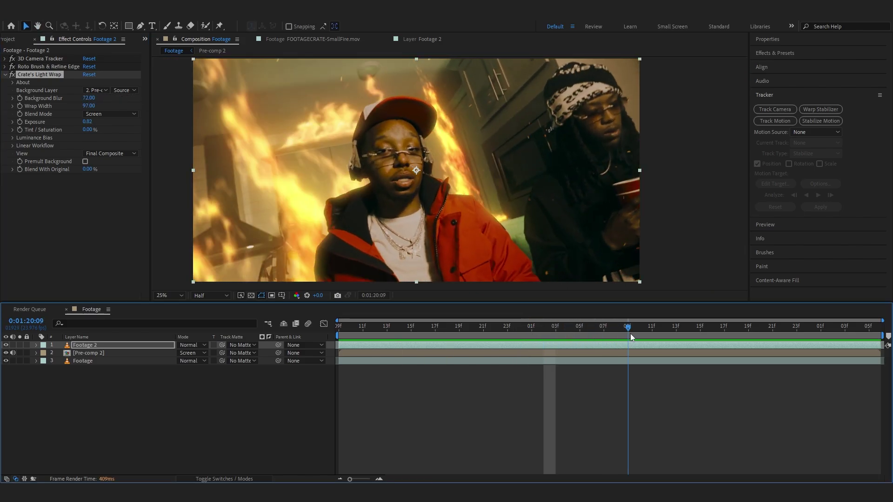
left_click(7, 71)
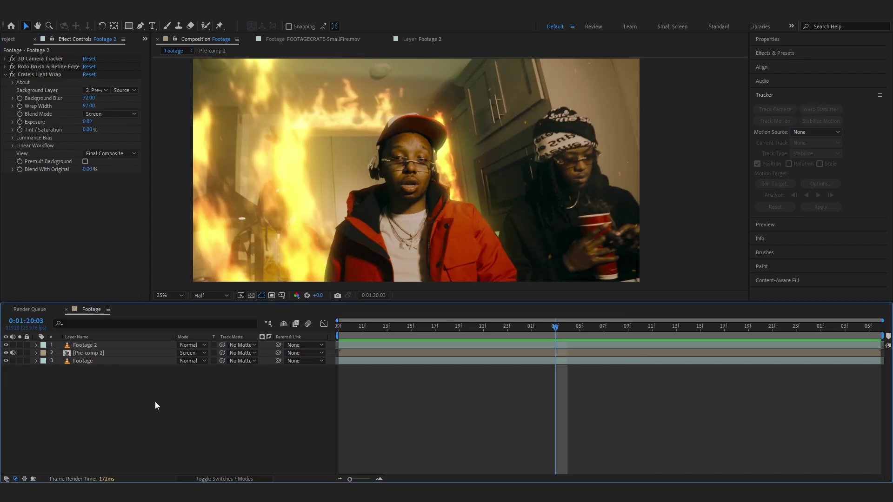
Create an adjustment layer above all the layers and apply the Curves effect to it
right_click(144, 401)
mouse_move(194, 292)
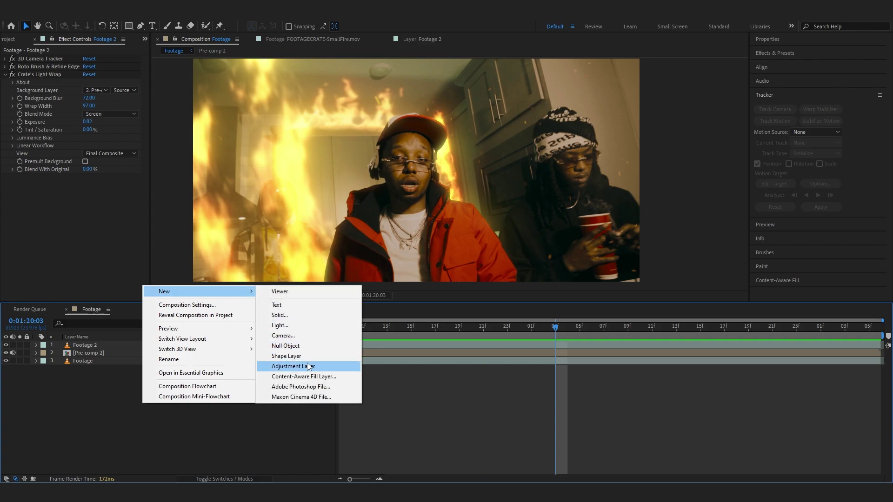
left_click(300, 365)
key("ctrl+space")
type("curv")
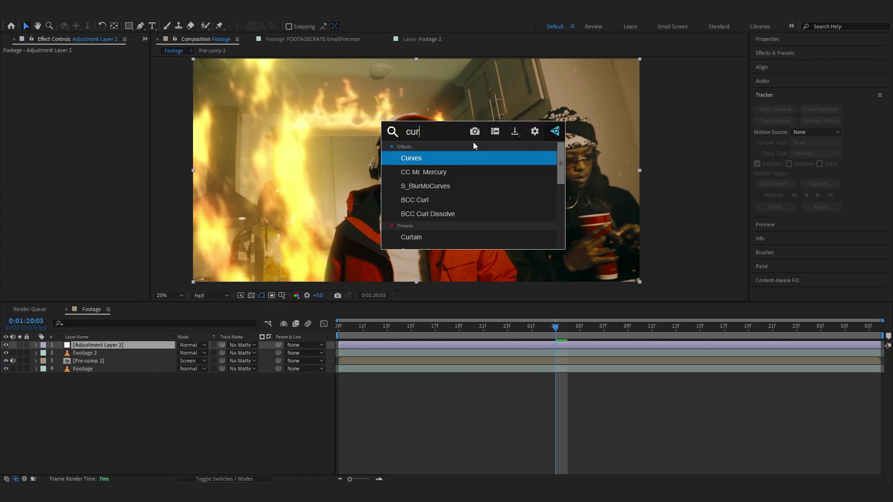
key("Return")
Shape the RGB curve into a gentle S, lowering the shadows and raising the highlights
left_click_drag(54, 178, 54, 185)
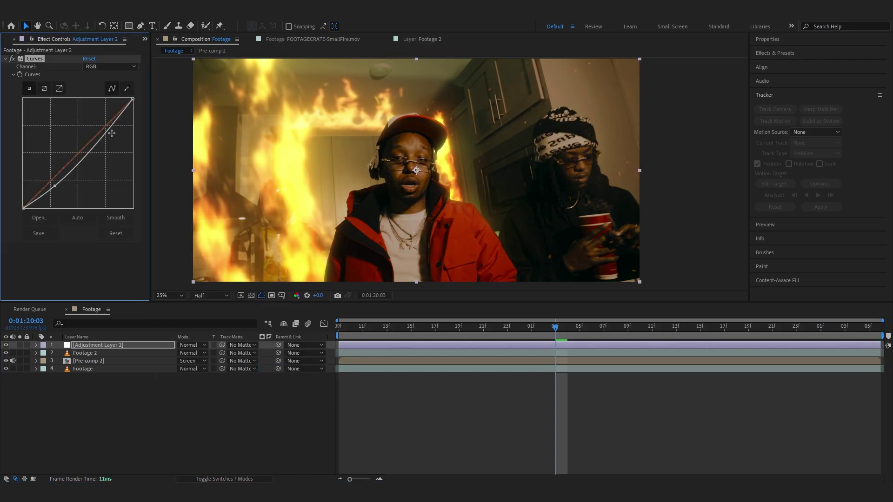
left_click_drag(108, 132, 107, 120)
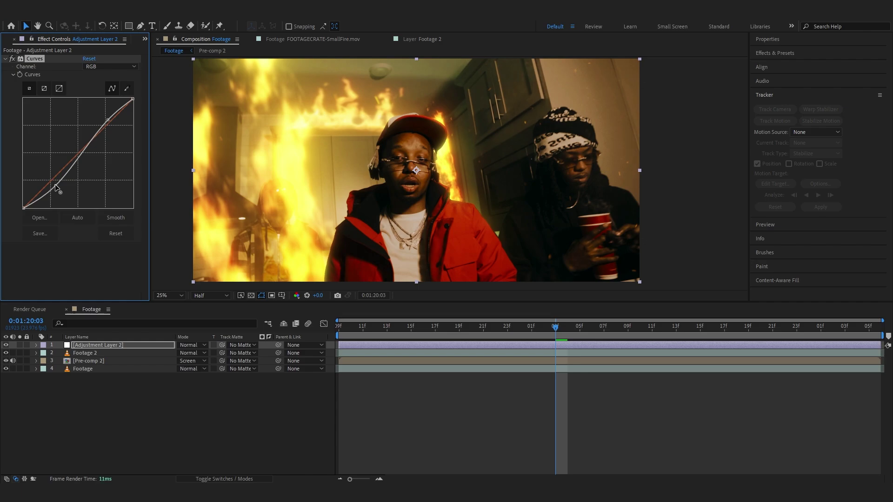
left_click_drag(55, 184, 52, 182)
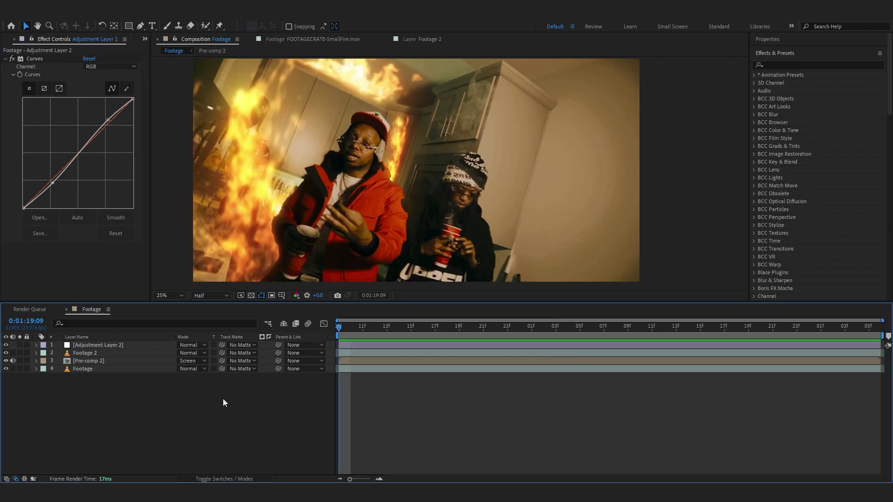
Create a second adjustment layer above the Curves adjustment layer
right_click(223, 398)
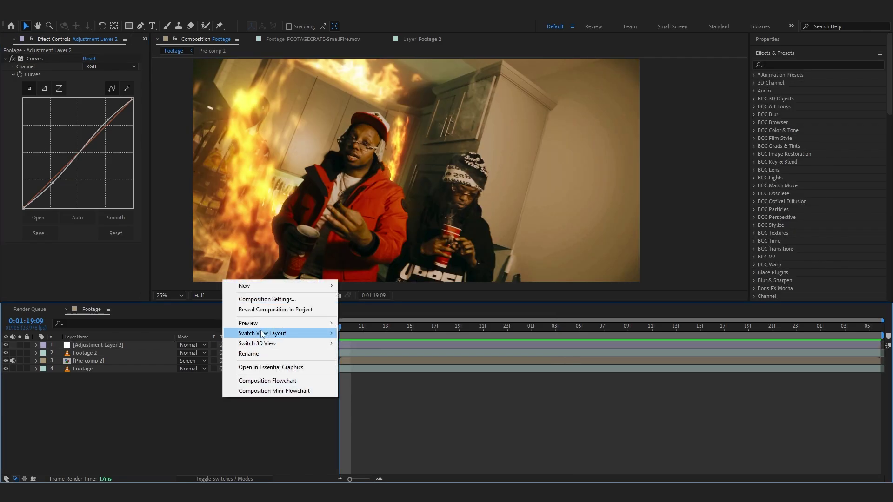
mouse_move(270, 286)
left_click(386, 360)
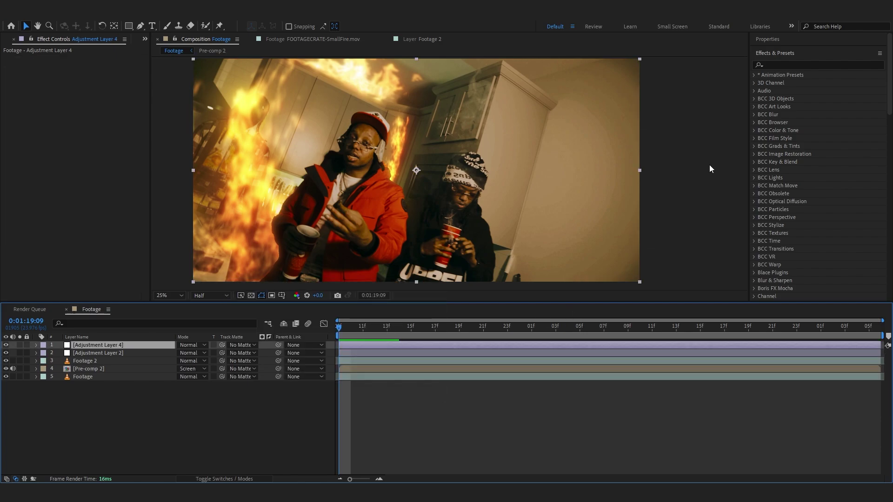
Apply the Dark Transition preset from the Ultimate Grunge Bundle's Grunge - Add on folder to the new adjustment layer and play the shot
left_click(754, 74)
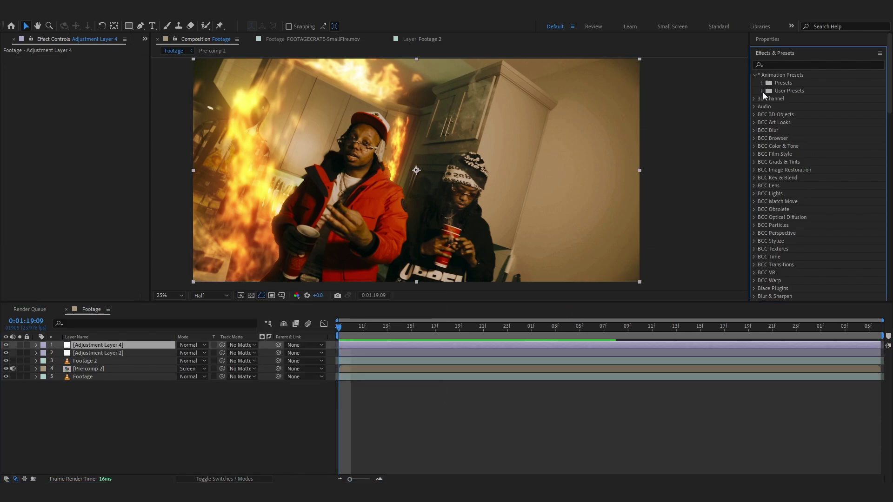
left_click(762, 90)
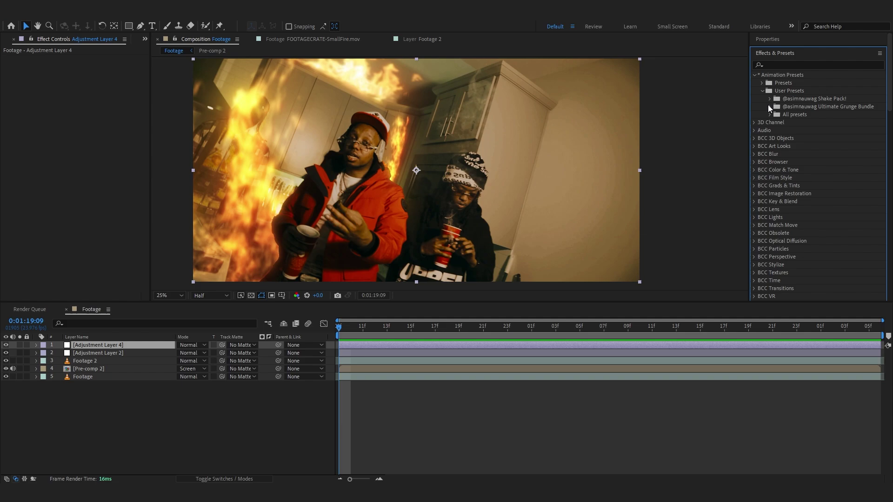
left_click(770, 107)
double_click(816, 151)
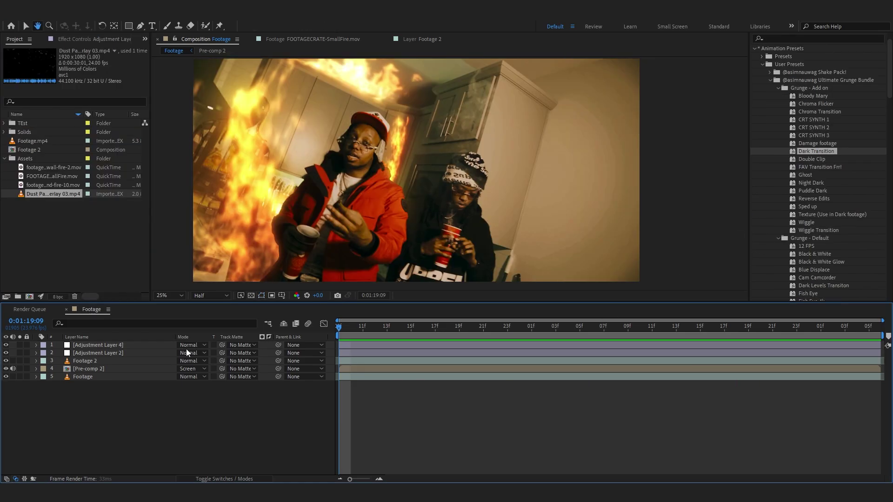
key("space")
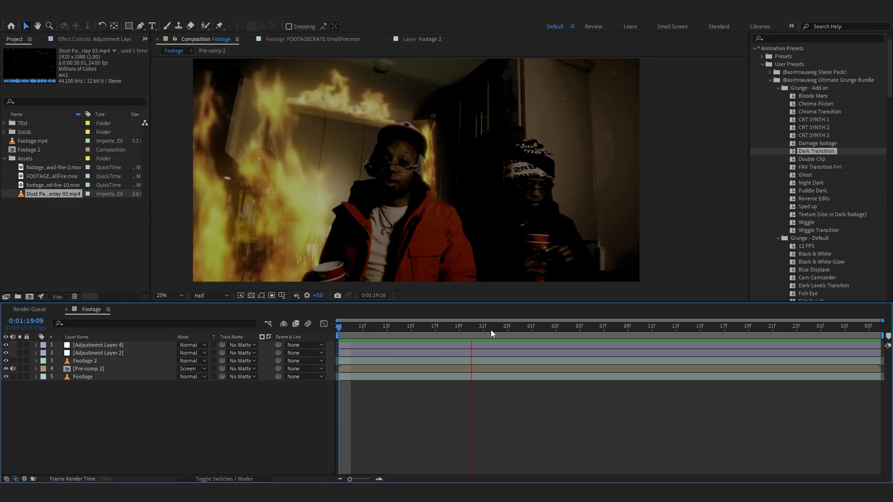